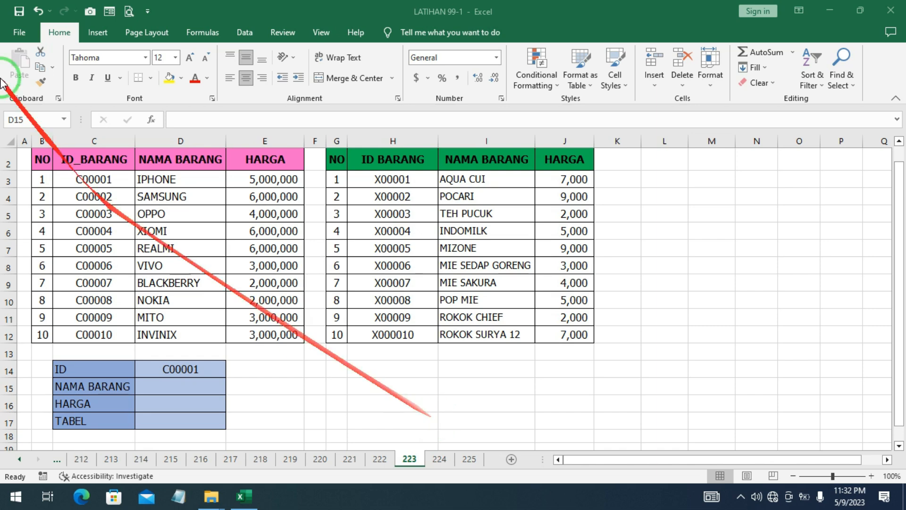
scroll(179, 194, "up", 1)
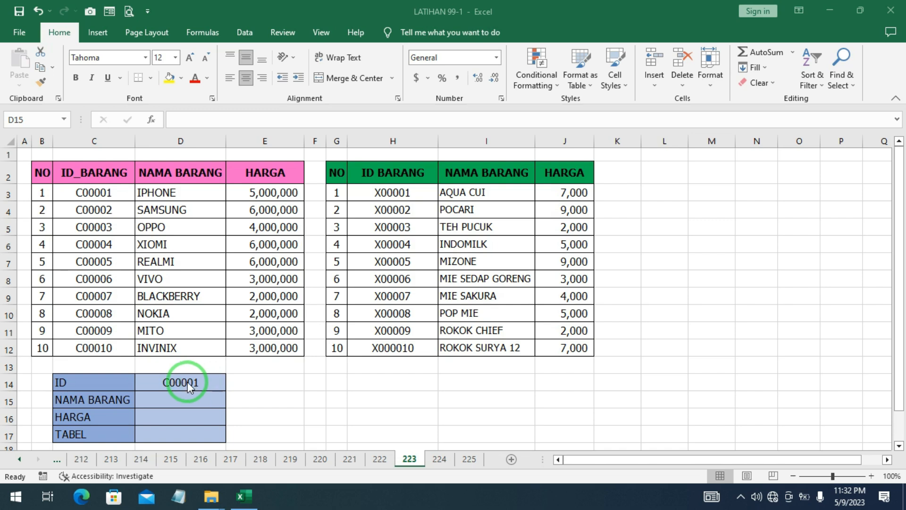
left_click_drag(162, 381, 68, 384)
left_click_drag(177, 385, 187, 384)
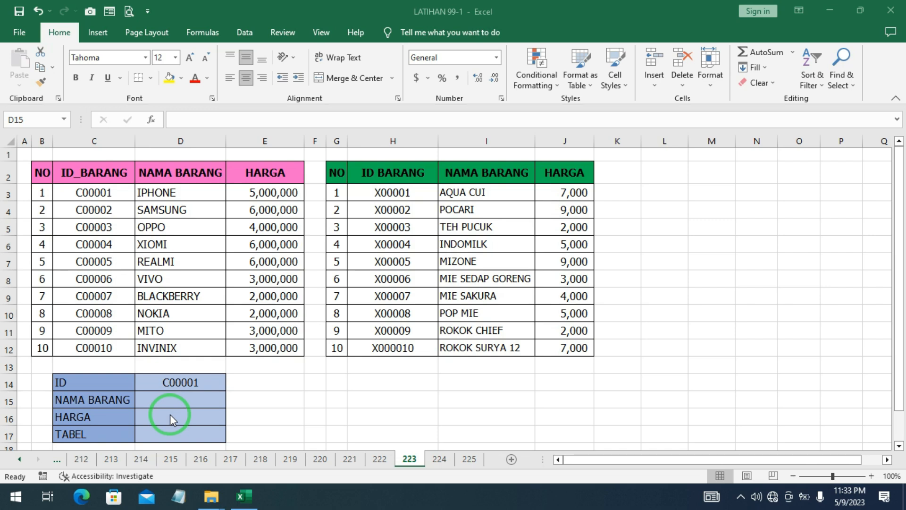
Start an IFERROR formula in cell D15 beside NAMA BARANG, nesting a VLOOKUP with D14 as the lookup value
left_click(156, 400)
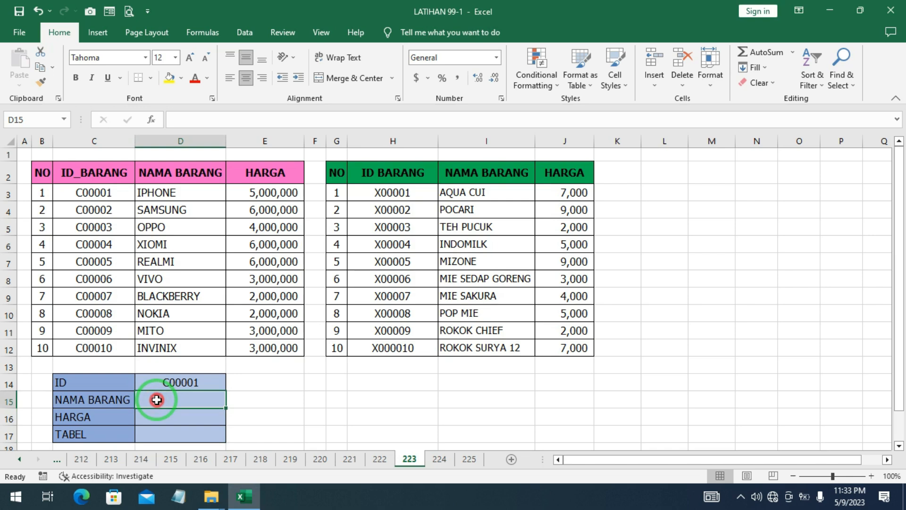
type("=IF")
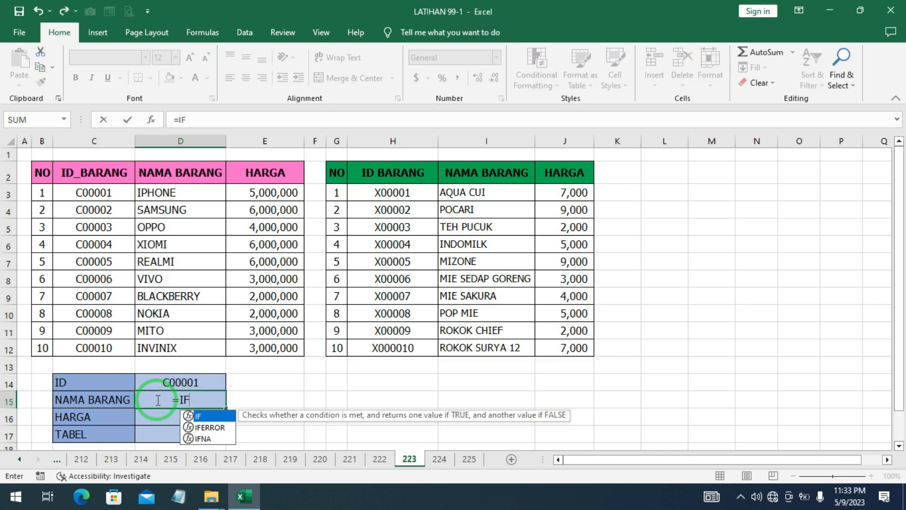
double_click(207, 427)
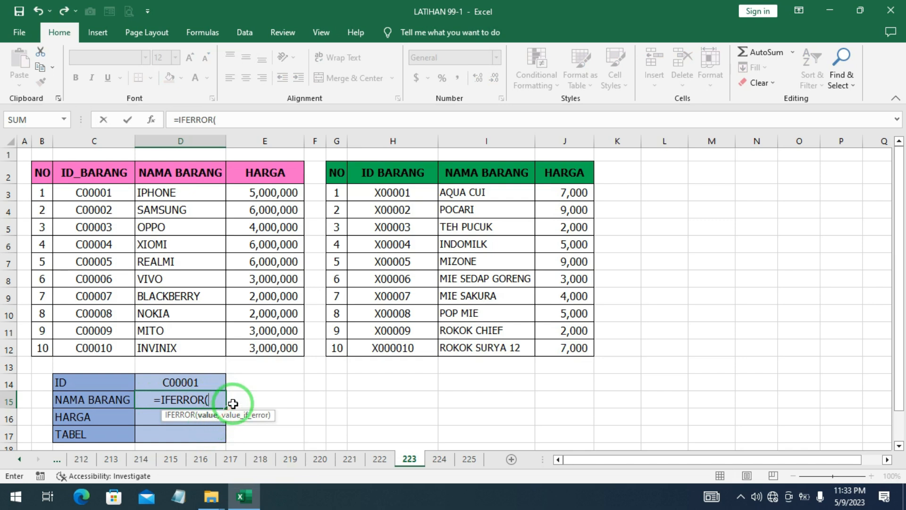
type("VL")
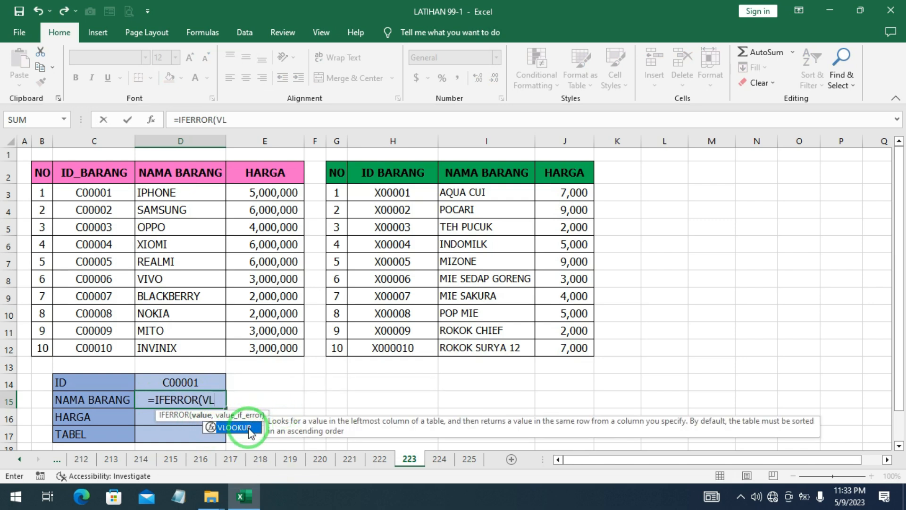
double_click(239, 426)
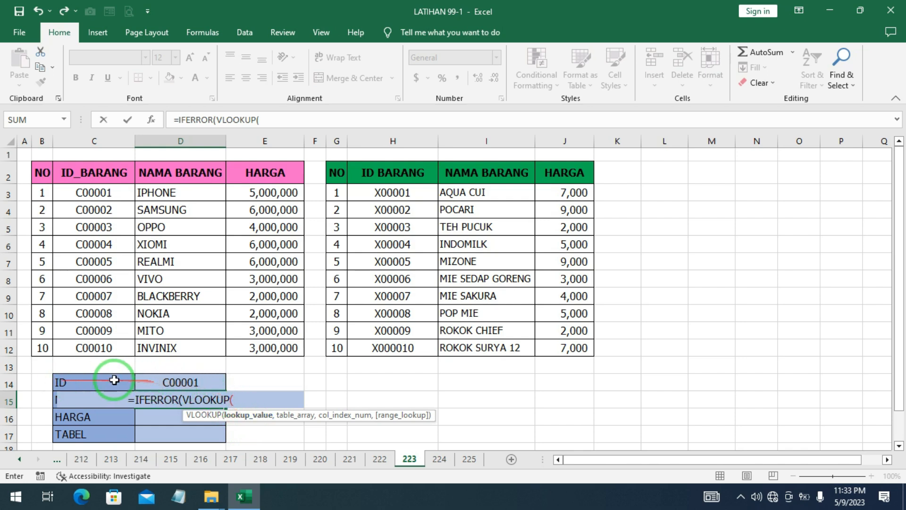
left_click(177, 383)
type(",")
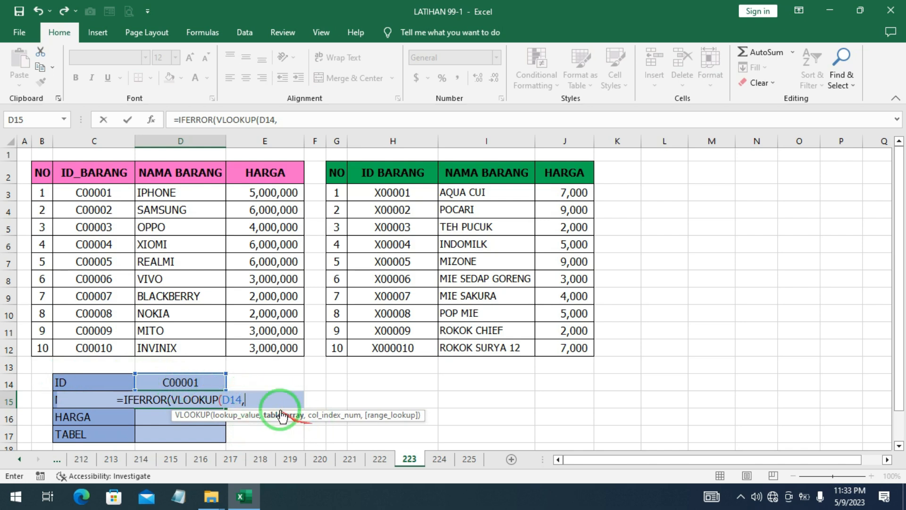
Complete the first VLOOKUP with the absolute table range $C$3:$E$12, column index 2 and FALSE for exact match
left_click_drag(94, 192, 275, 347)
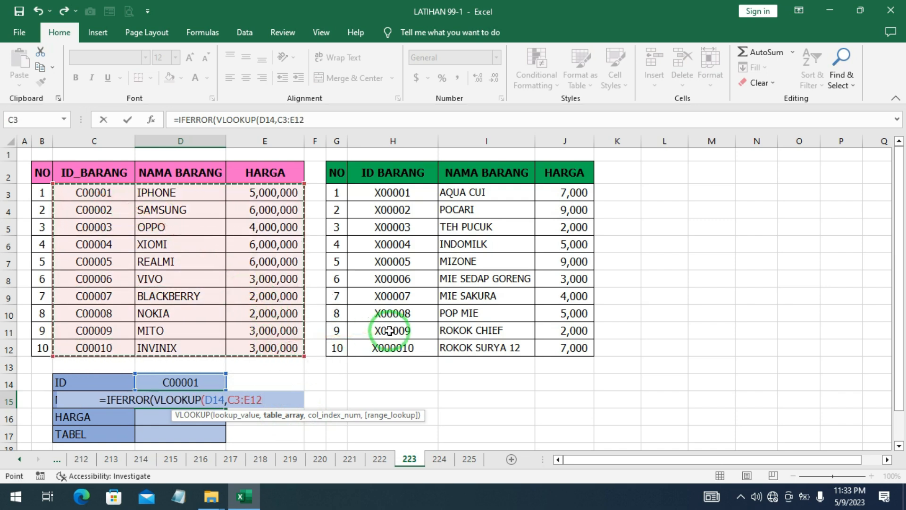
key("F4")
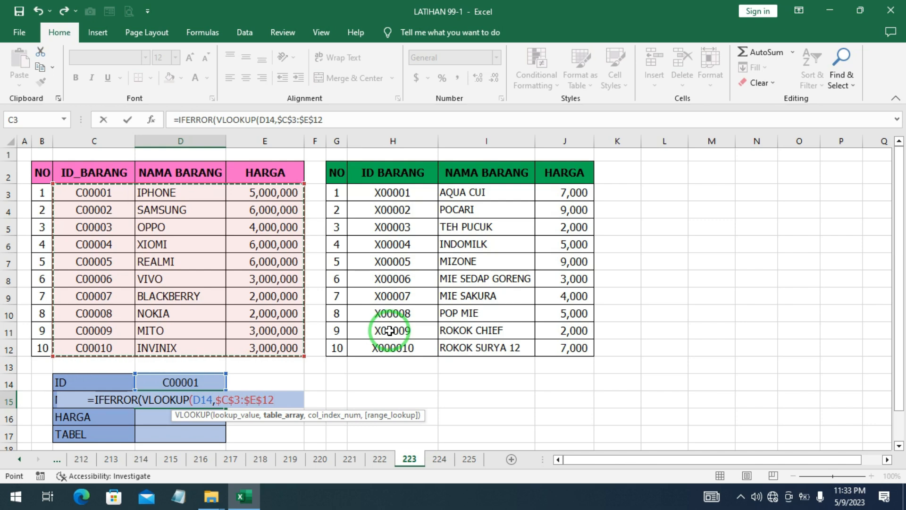
type(",")
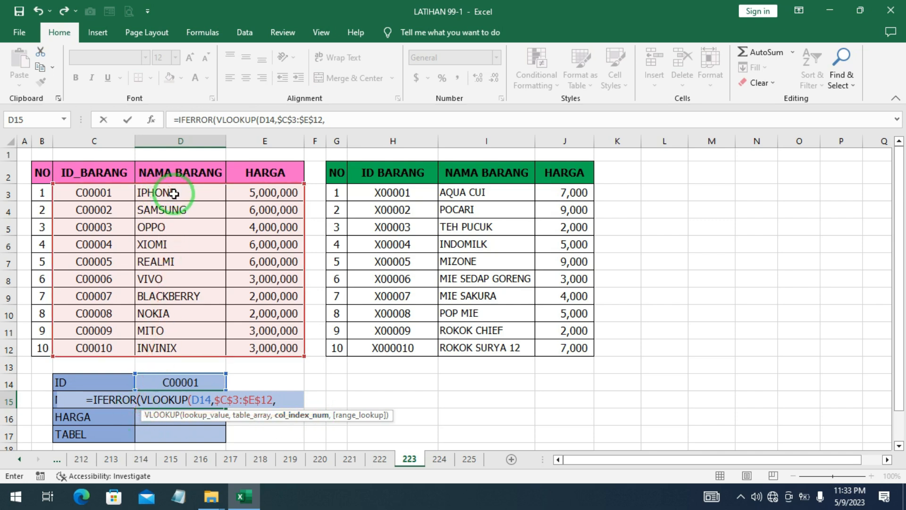
type("2")
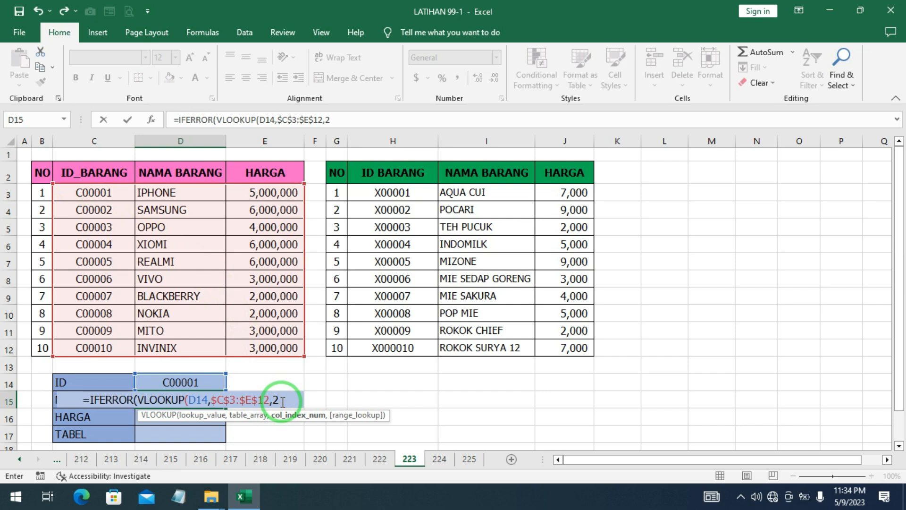
type(",")
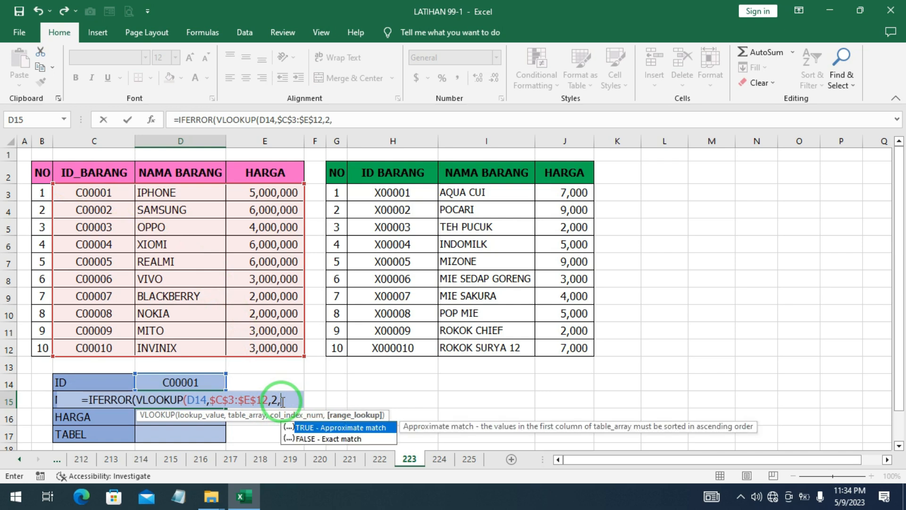
left_click(307, 439)
double_click(308, 439)
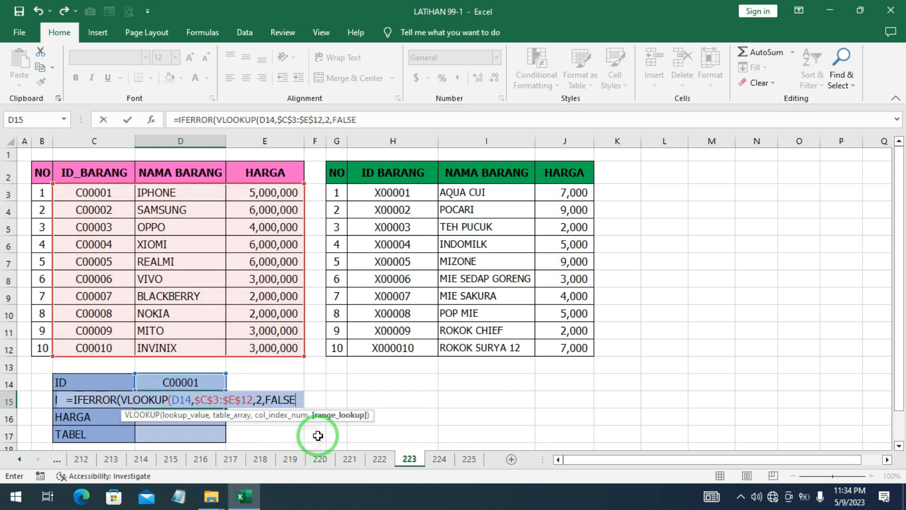
type(")")
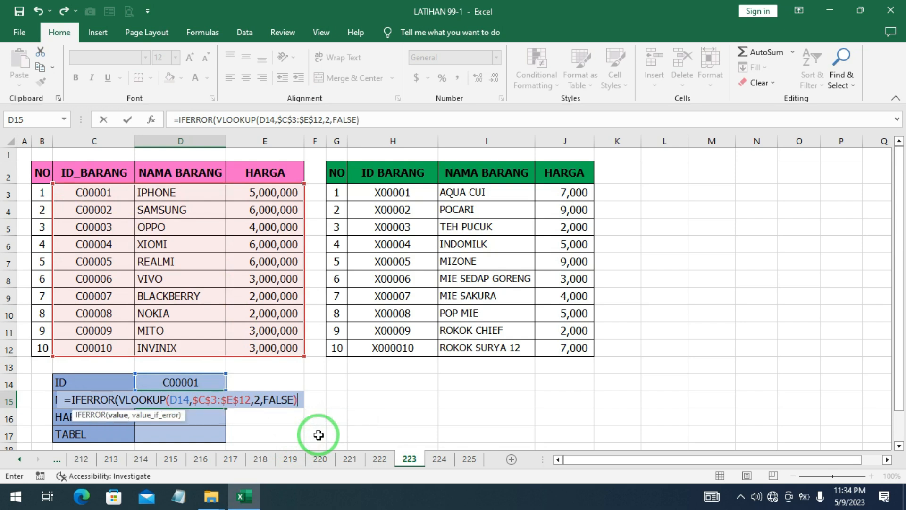
type(",")
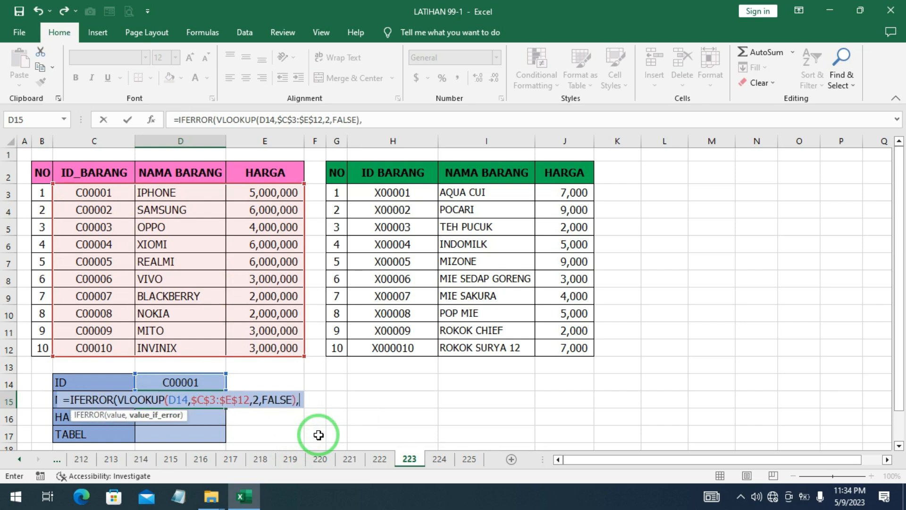
type("V")
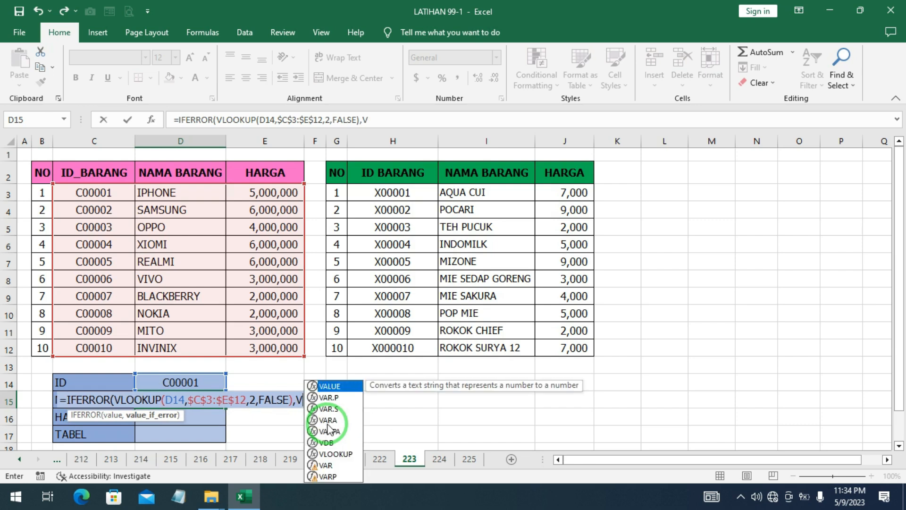
Add a second VLOOKUP as the IFERROR fallback, looking up D14 in the absolute range $H$3:$J$12
double_click(332, 454)
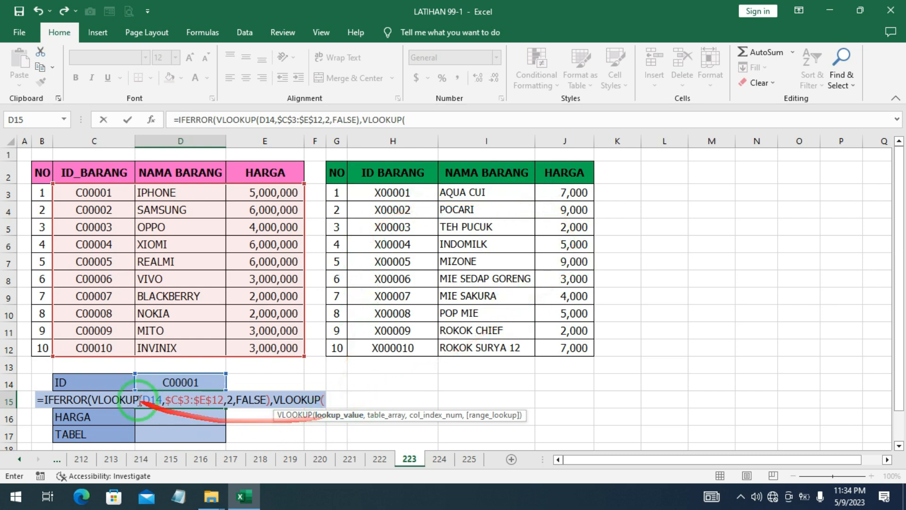
left_click(166, 381)
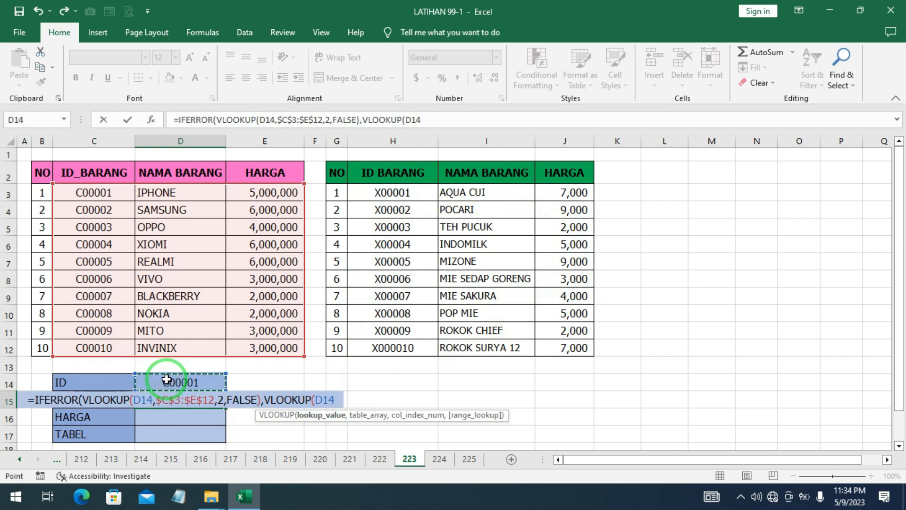
type(",")
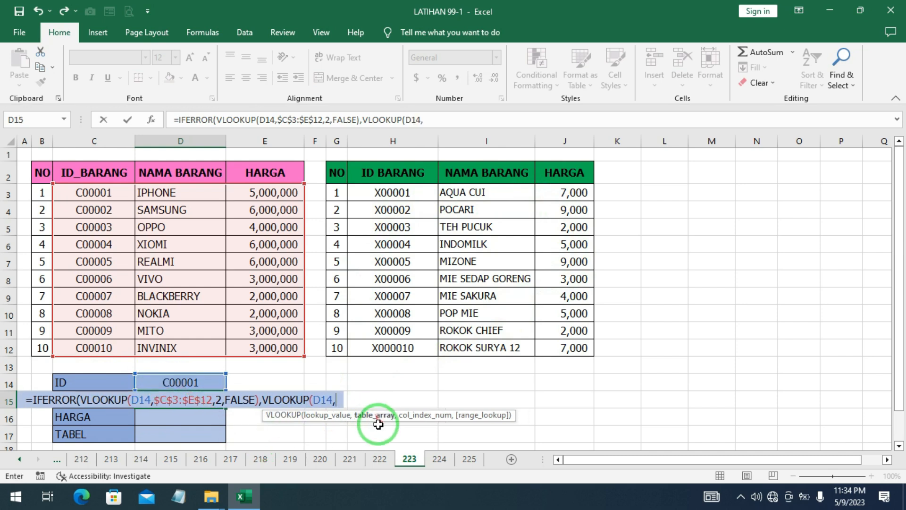
left_click(371, 194)
left_click_drag(370, 194, 569, 349)
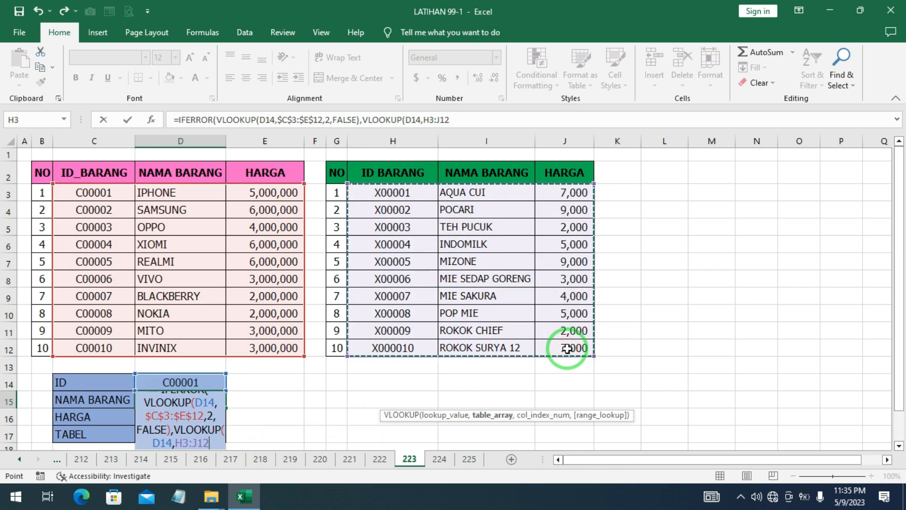
key("F4")
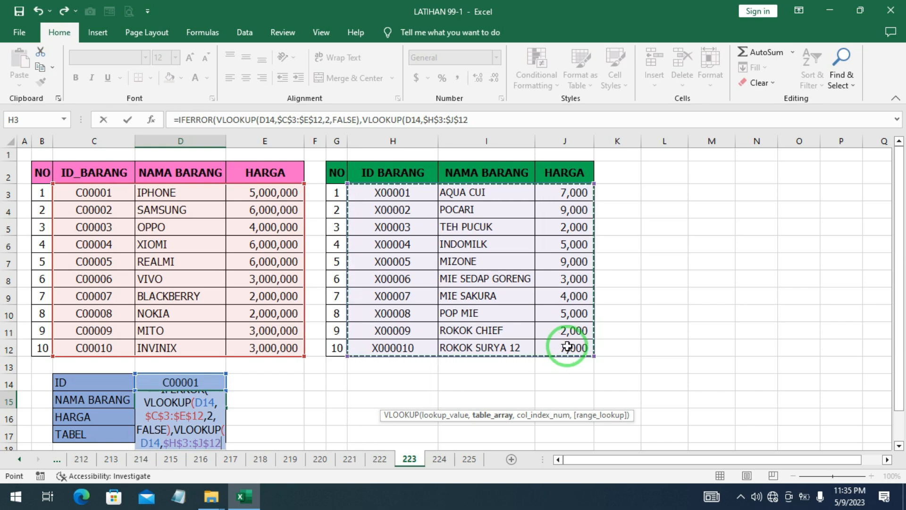
type(",")
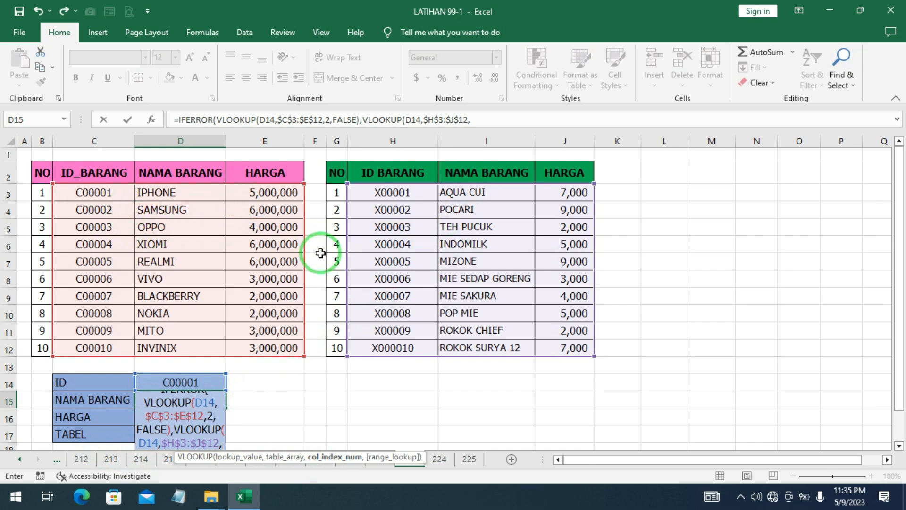
Finish the second VLOOKUP with column index 2 and FALSE, and commit the D15 formula with the closing parentheses completed
type("2")
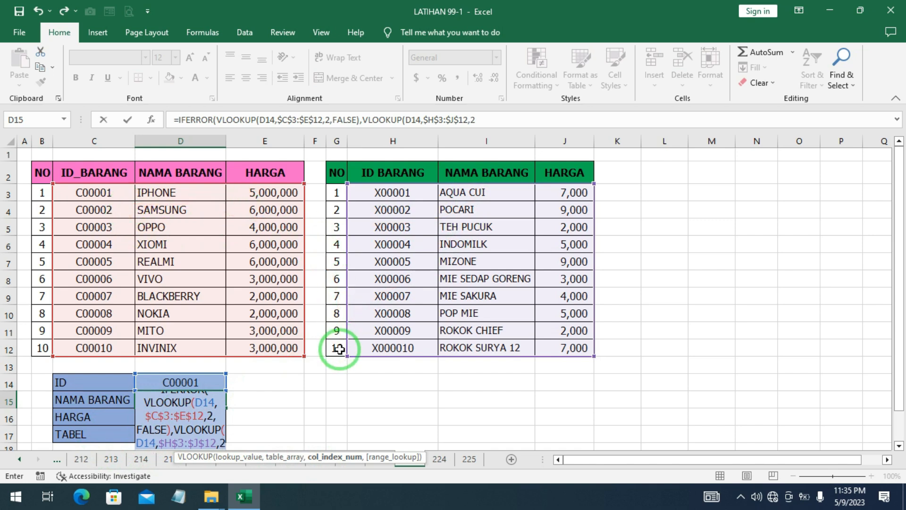
type(",")
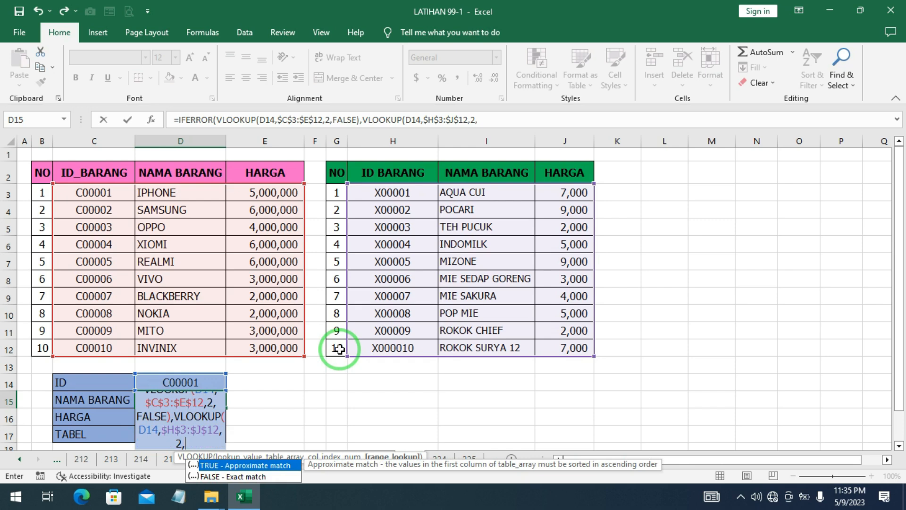
scroll(226, 465, "down", 1)
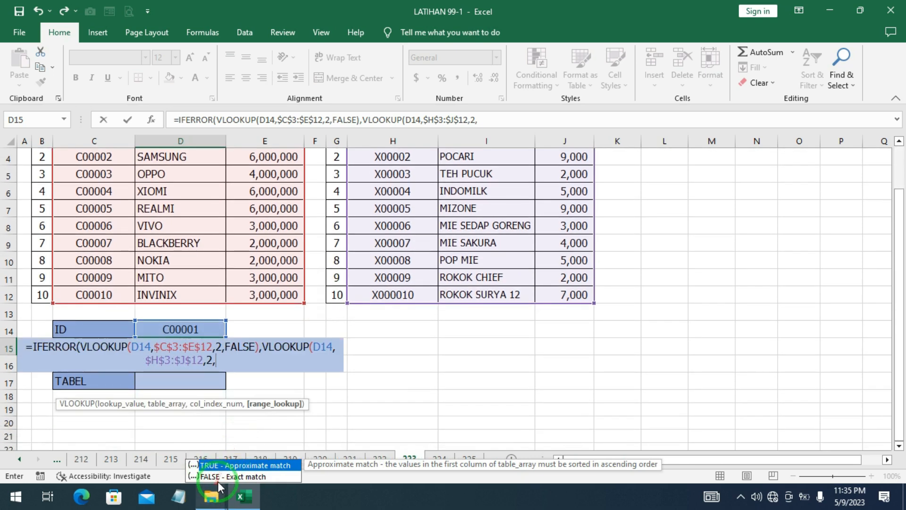
double_click(219, 478)
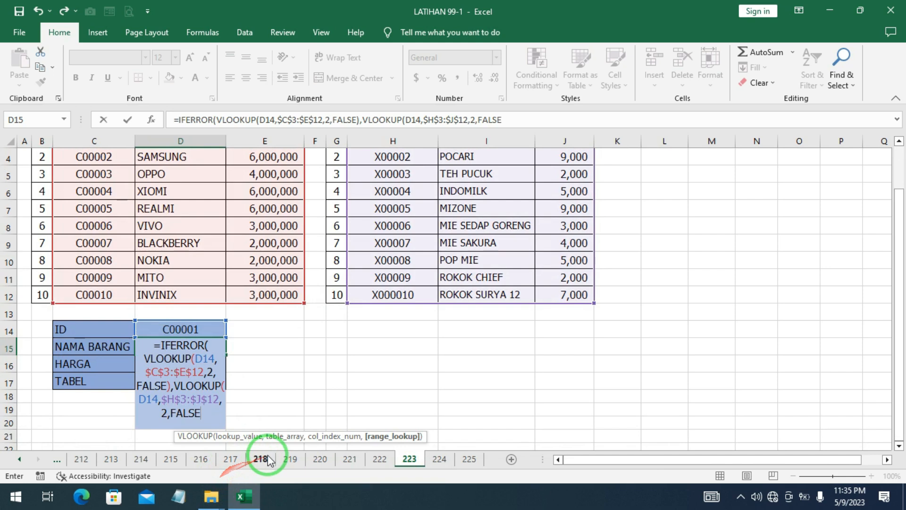
left_click(293, 456)
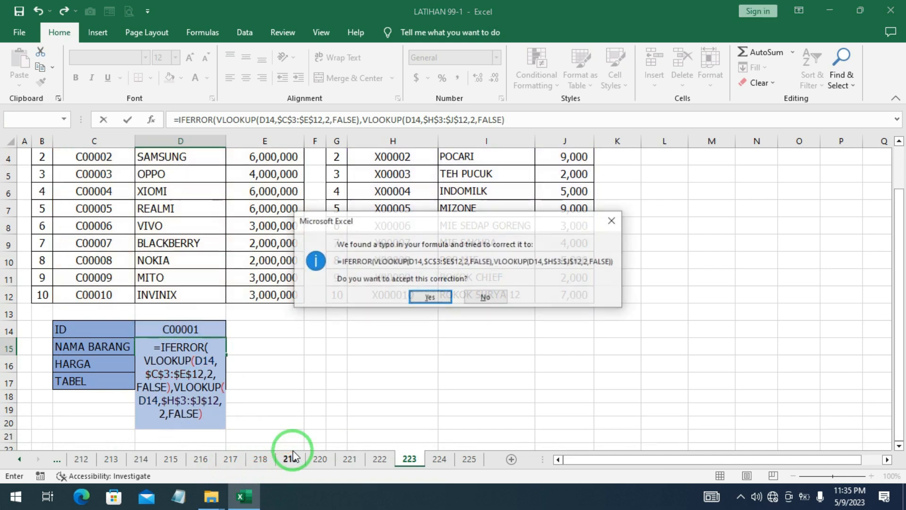
left_click(422, 300)
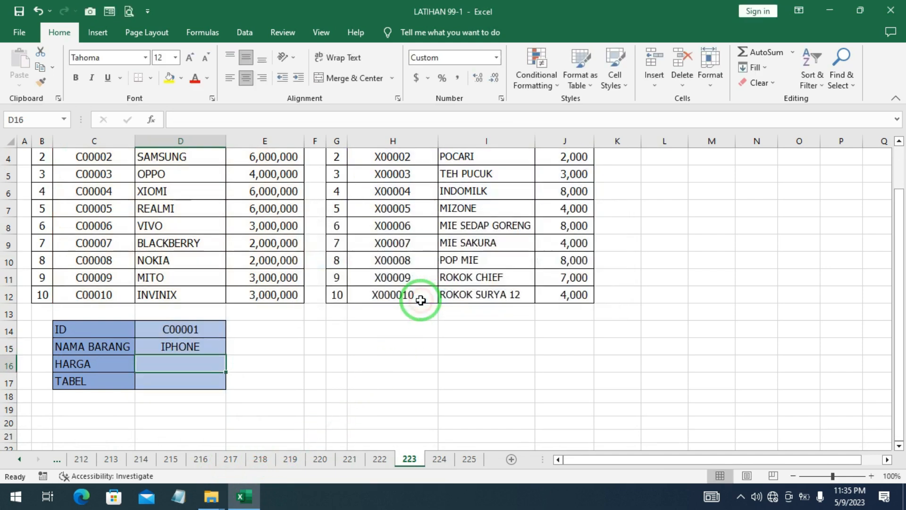
Replace the random-price formulas in the green table's HARGA column, J3:J12, with their static values
scroll(354, 315, "up", 1)
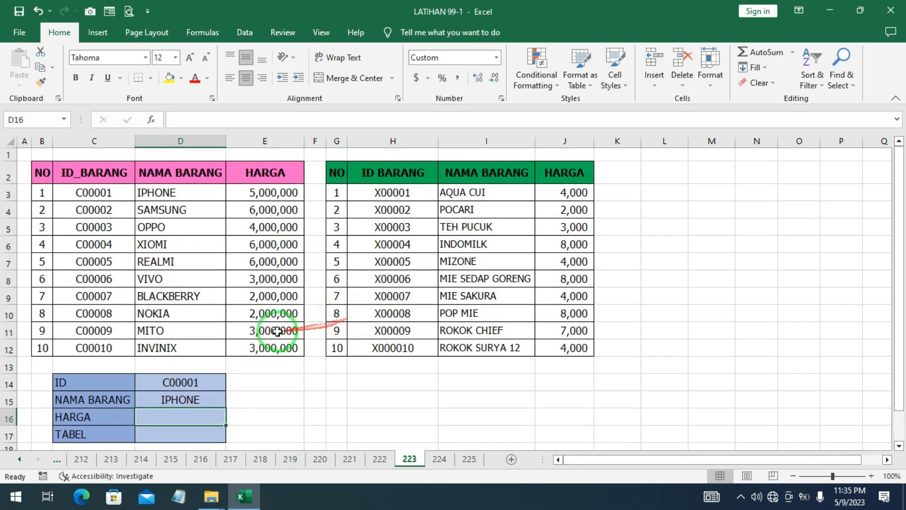
left_click(569, 195)
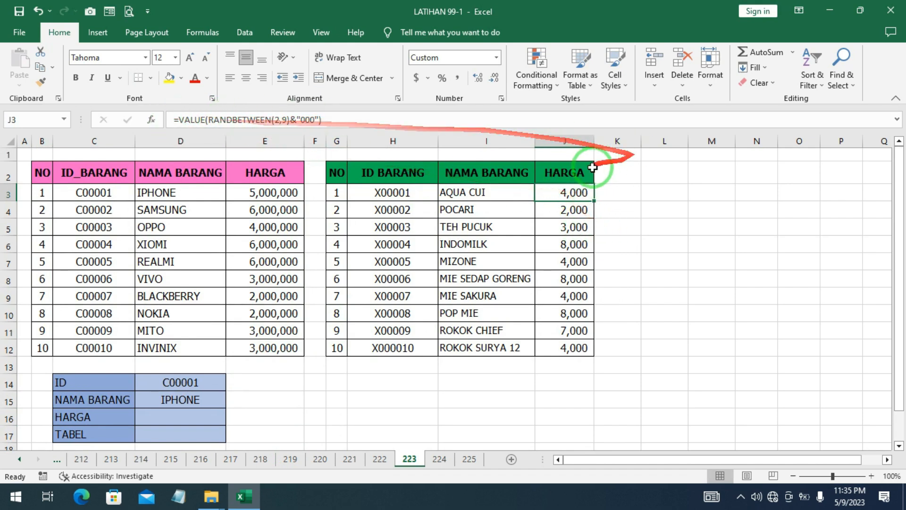
left_click_drag(576, 194, 574, 346)
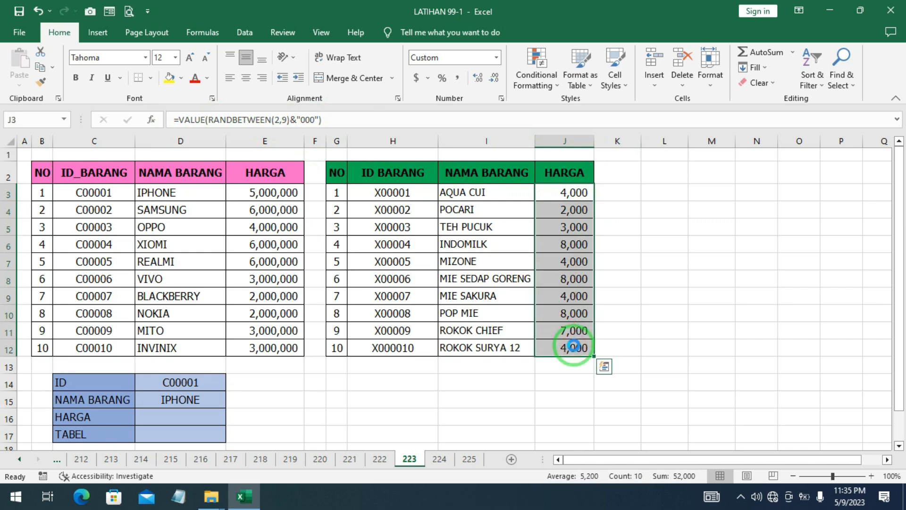
key("ctrl+c")
left_click(557, 193)
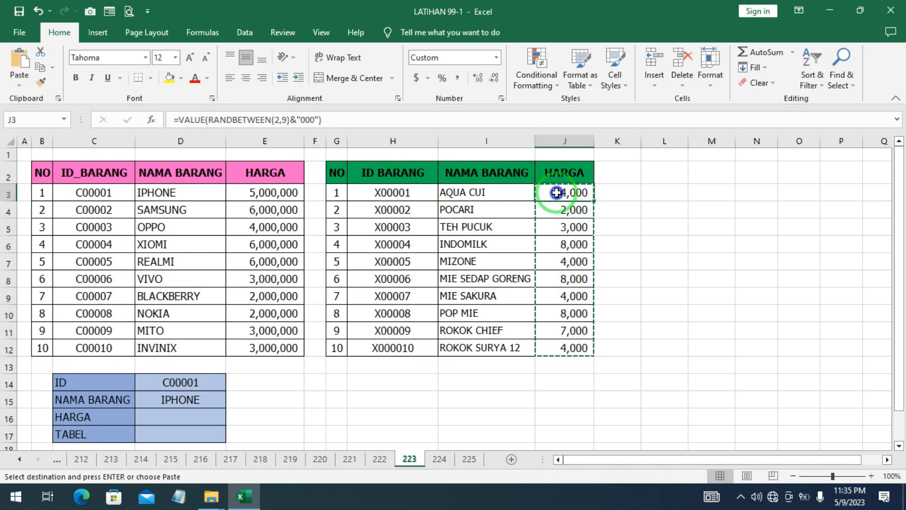
right_click(557, 192)
left_click(592, 233)
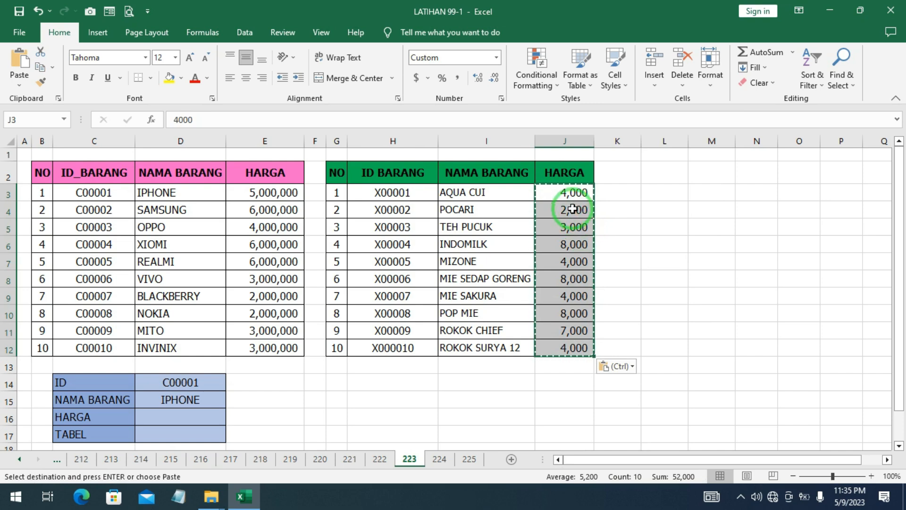
left_click(644, 283)
left_click(711, 330)
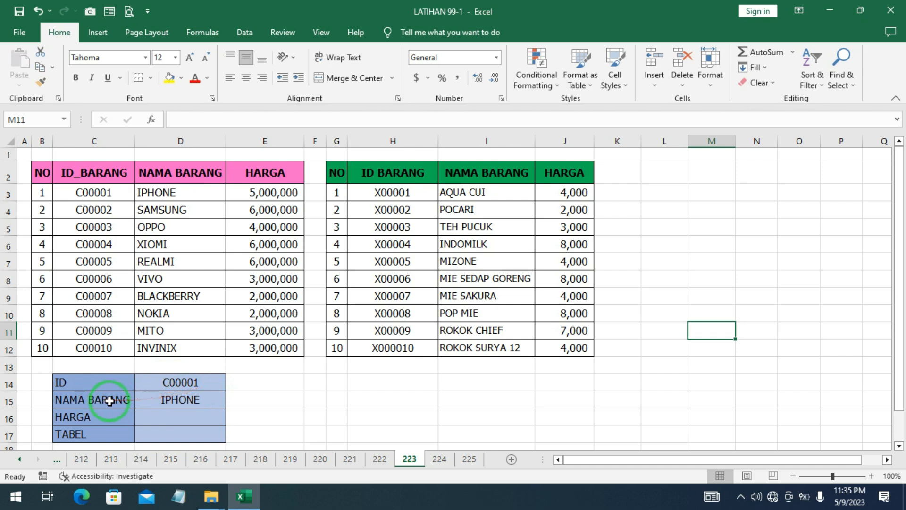
Start the HARGA formula in D16 with IFERROR and nest a VLOOKUP that uses D14 as its lookup value
left_click(184, 402)
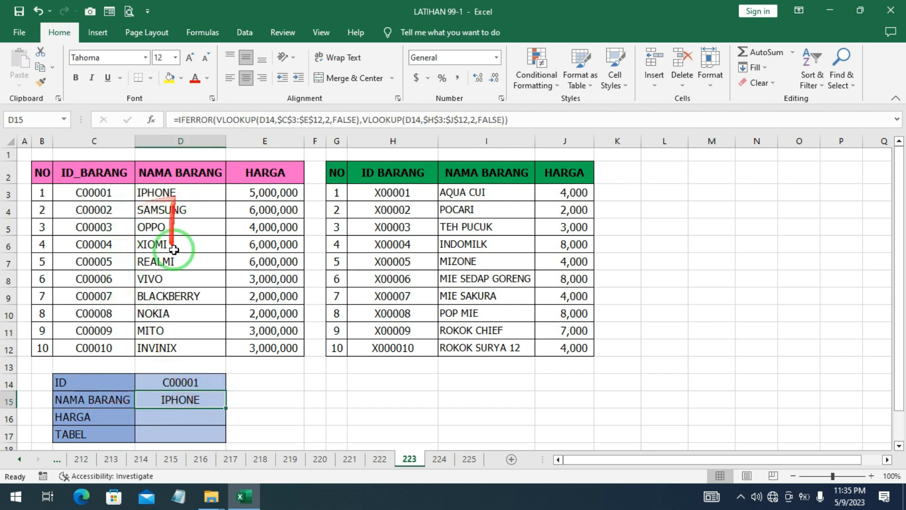
left_click(155, 420)
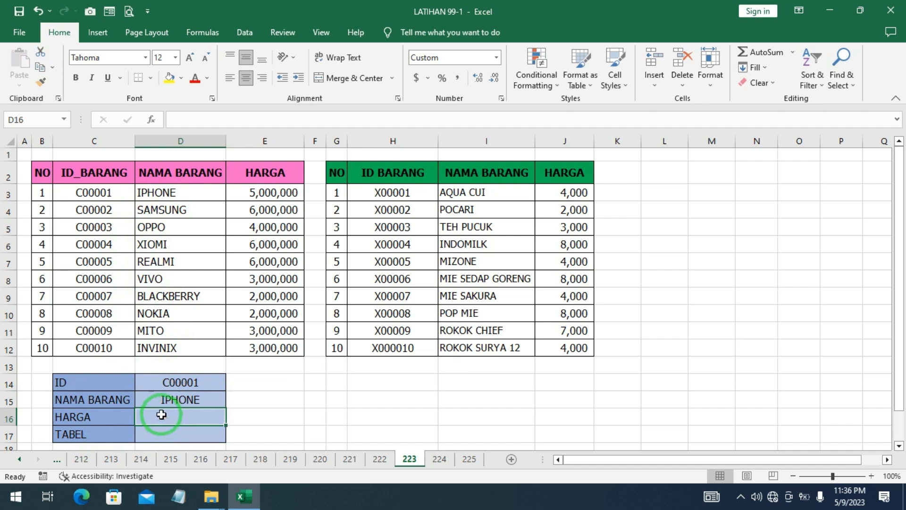
type("=IF")
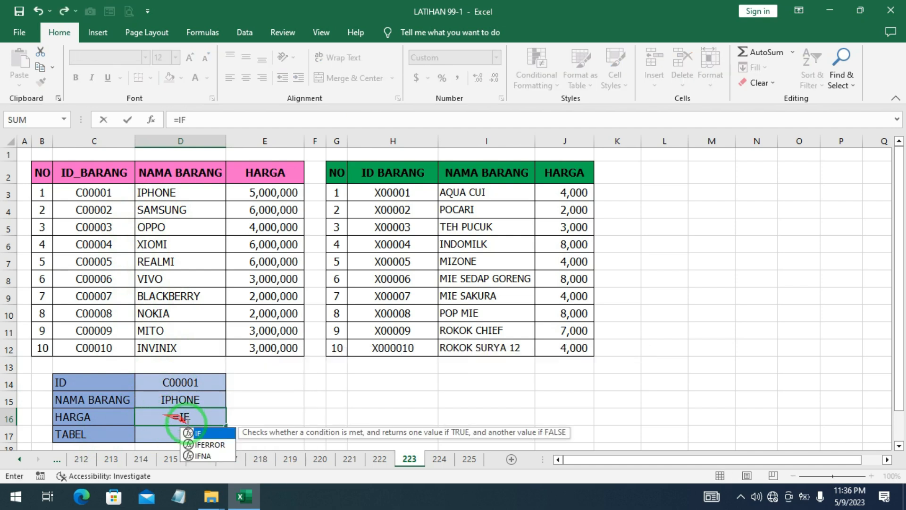
double_click(208, 444)
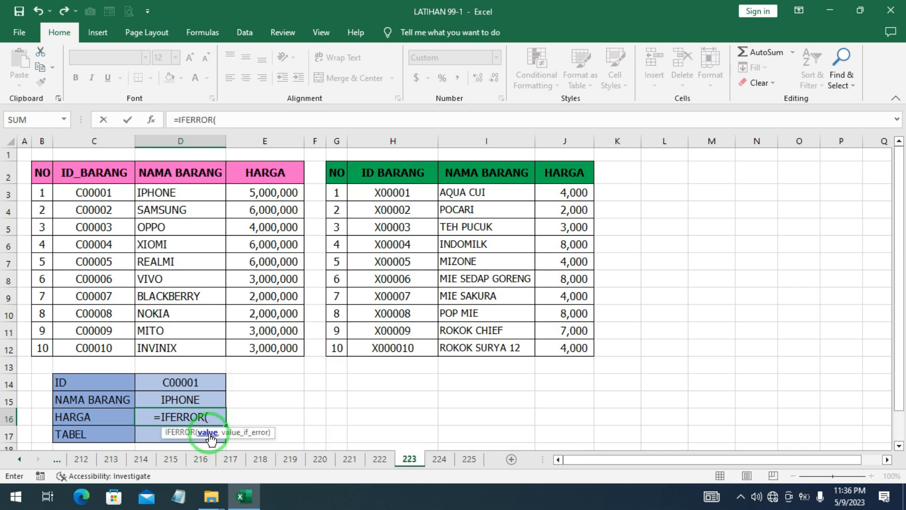
left_click(181, 382)
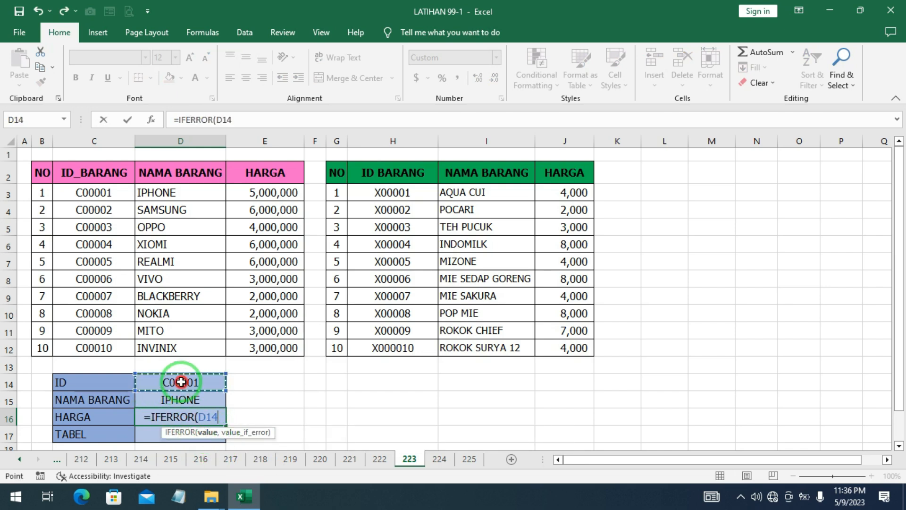
key("BackSpace")
key("BackSpace")
key("BackSpace")
type("VL")
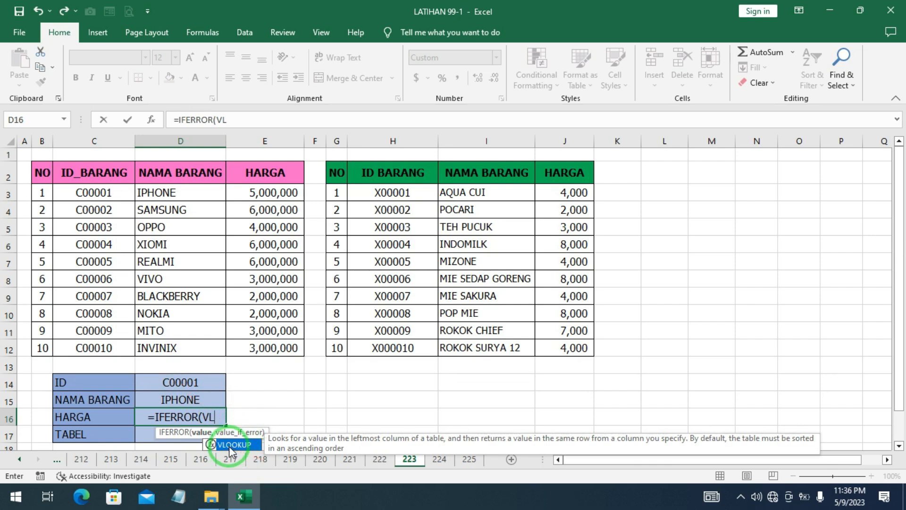
double_click(231, 446)
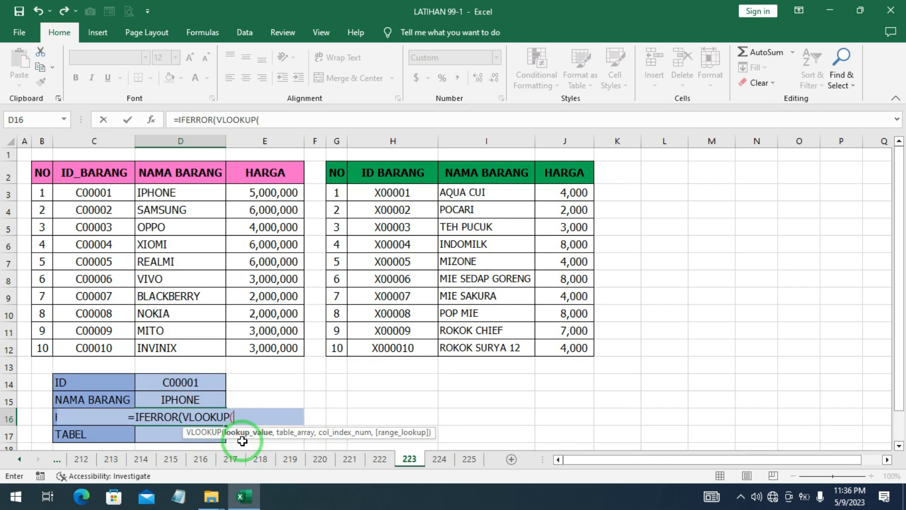
left_click(180, 382)
type(",")
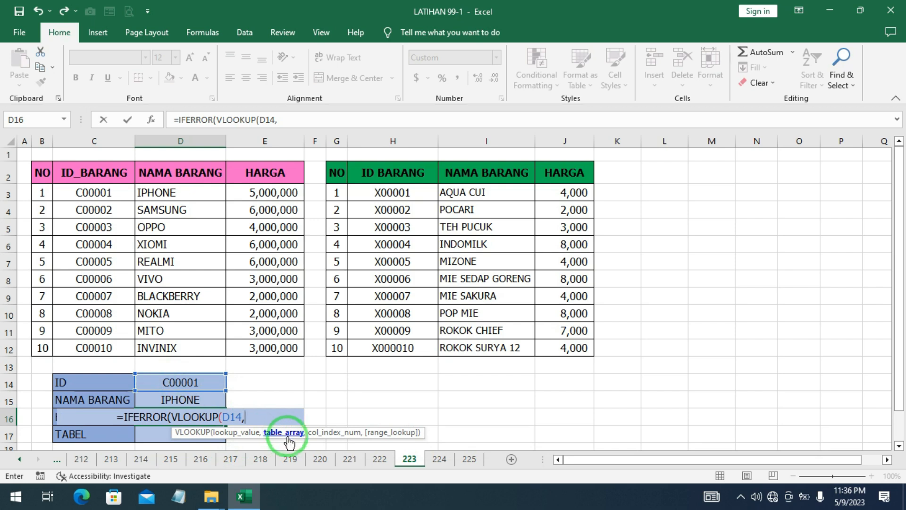
Complete the first VLOOKUP in D16 with the absolute range $C$3:$E$12, column index 3 and FALSE for exact match
left_click(96, 196)
left_click_drag(96, 196, 281, 351)
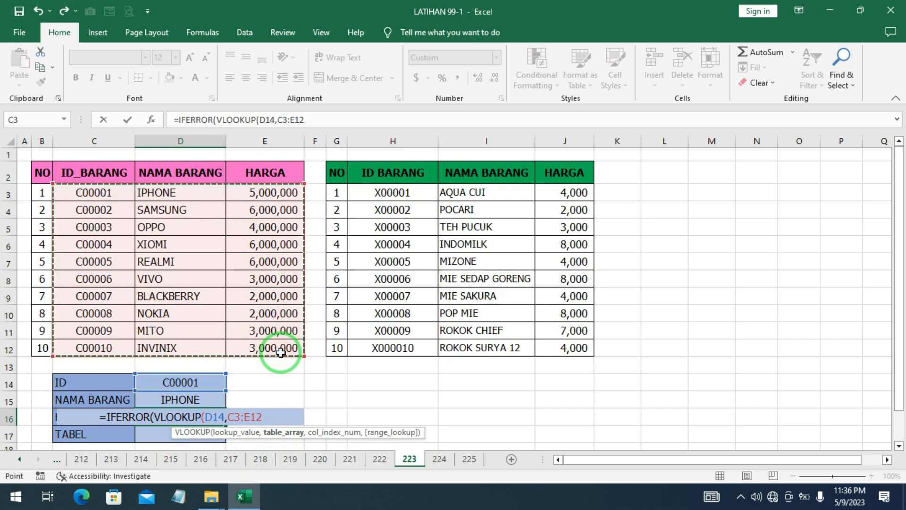
key("F4")
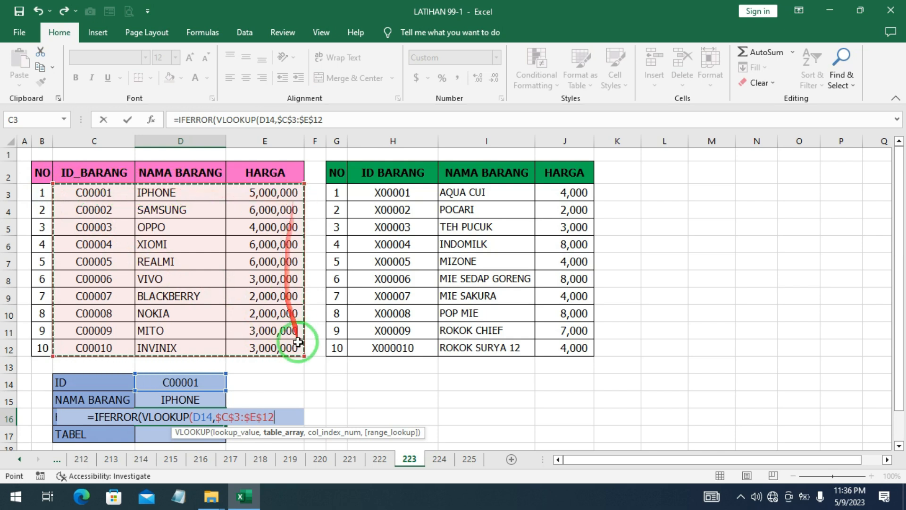
type(",")
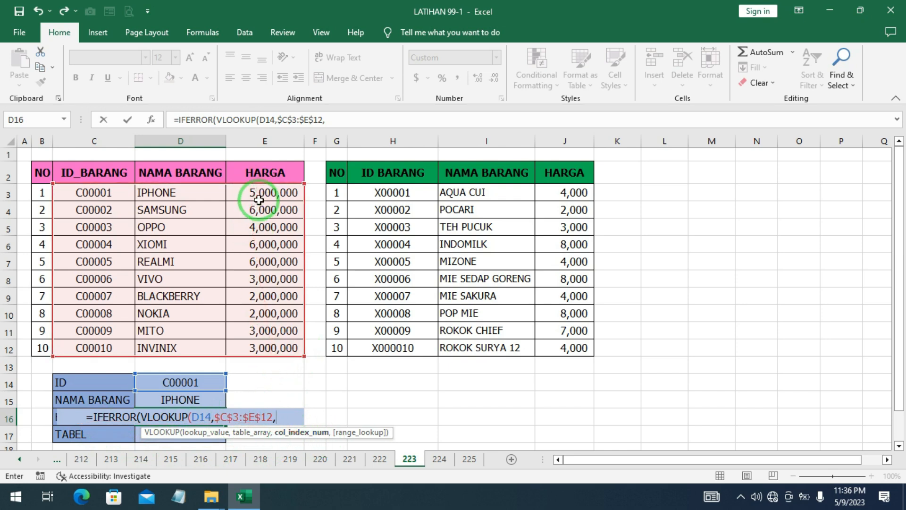
type("3,")
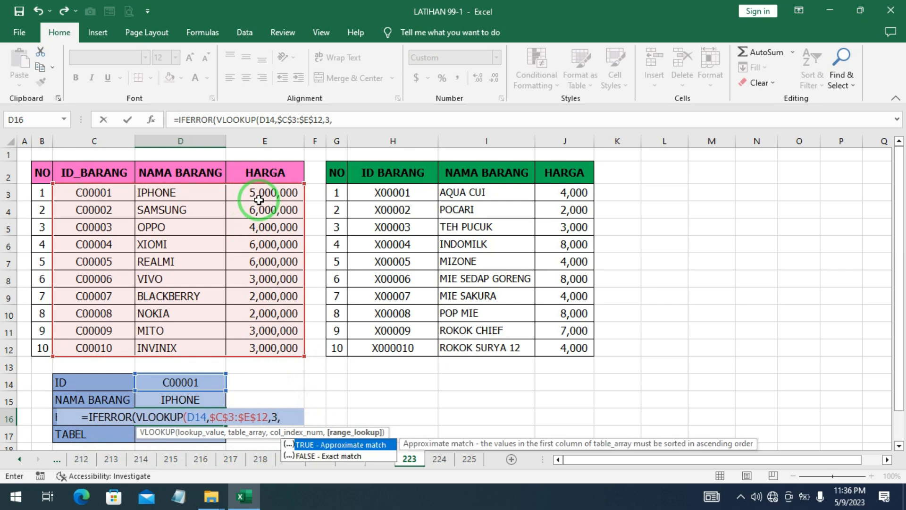
left_click(310, 457)
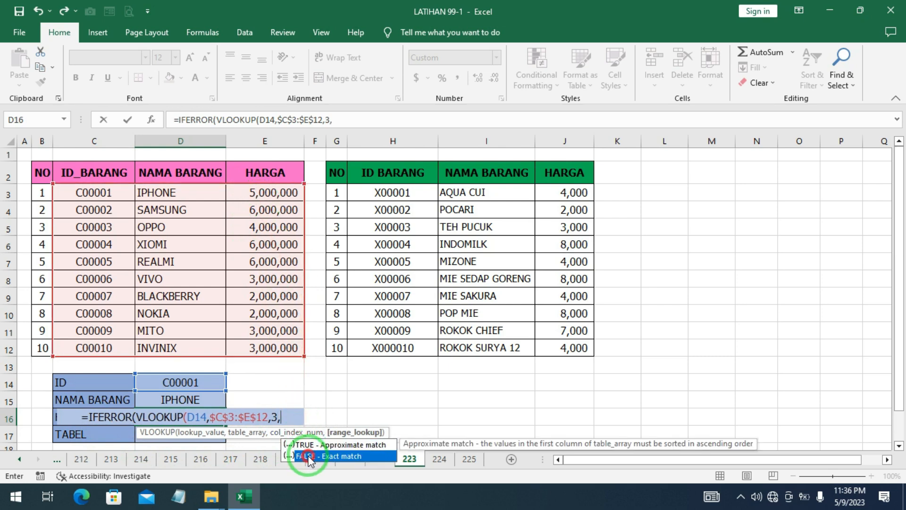
left_click(309, 457)
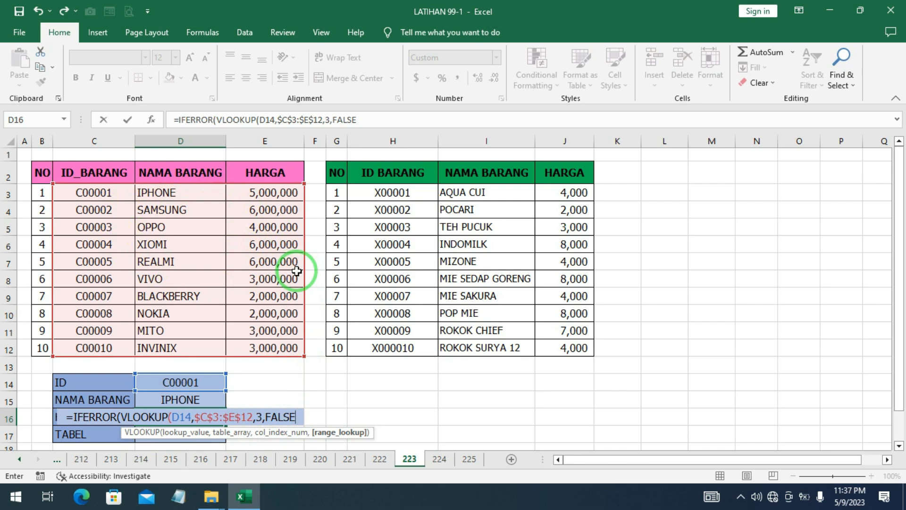
type("),")
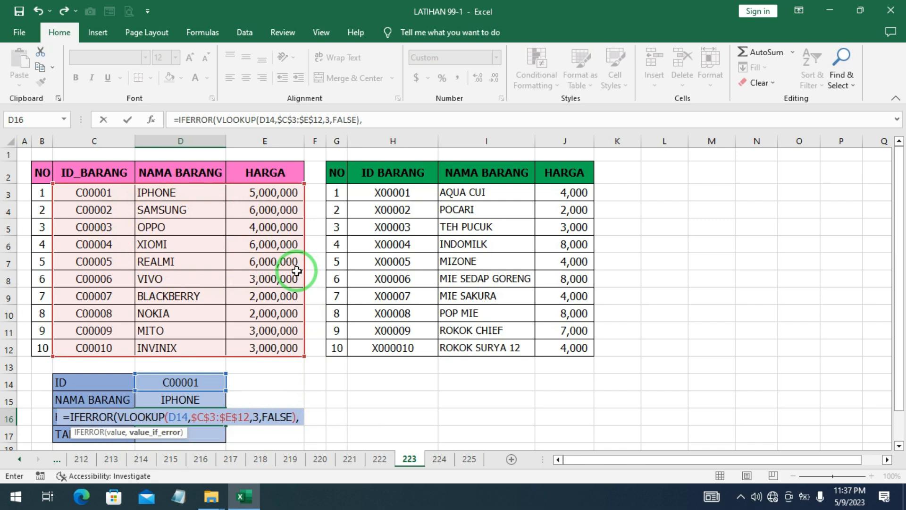
type("VL")
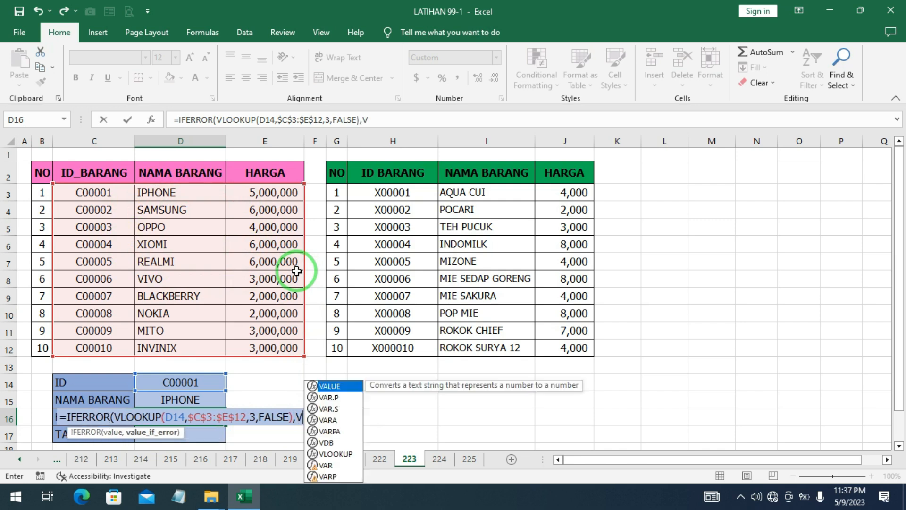
Add a second VLOOKUP as the IFERROR fallback in D16, looking up D14 in the absolute range $H$3:$J$12
double_click(331, 450)
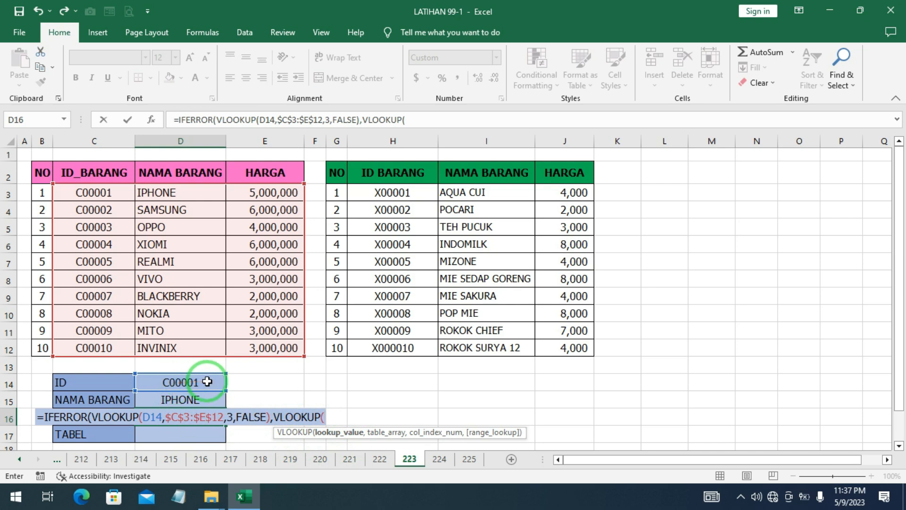
left_click(207, 381)
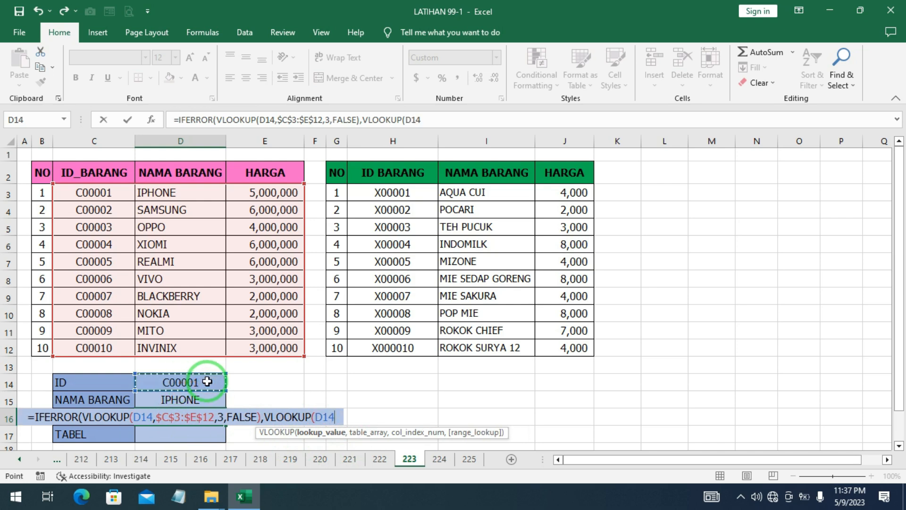
type(",")
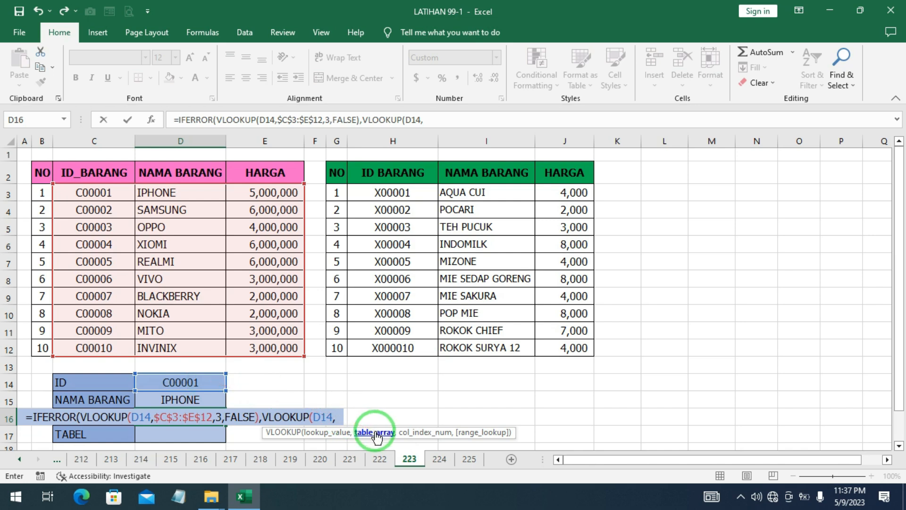
left_click_drag(371, 194, 568, 346)
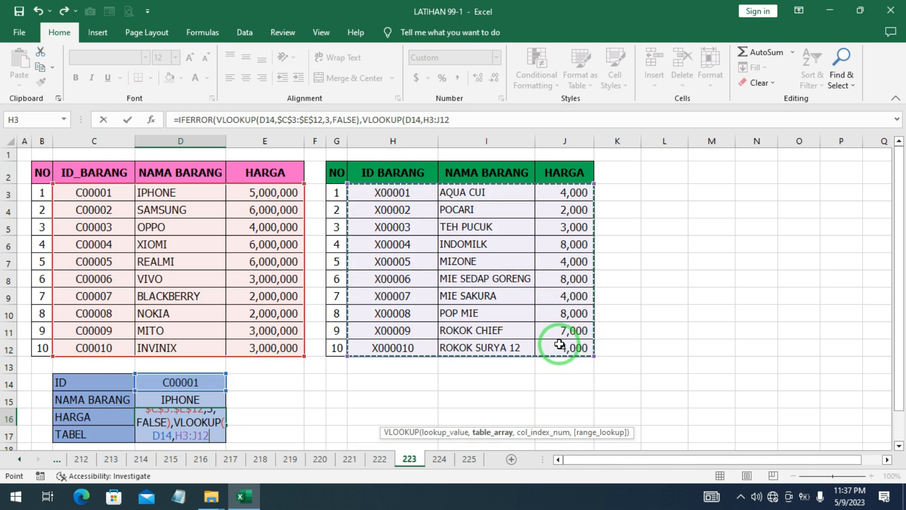
key("F4")
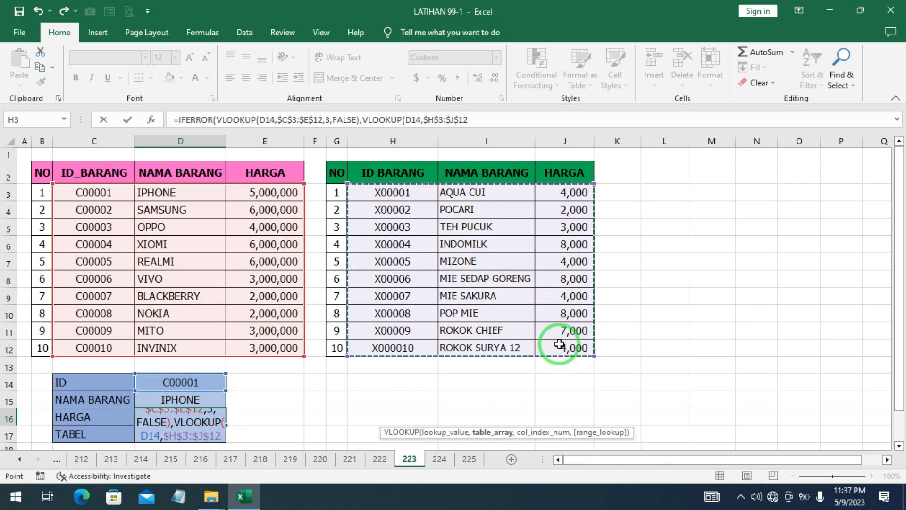
Finish the fallback VLOOKUP with column index 3 and FALSE, and commit the D16 formula, accepting the closing parenthesis correction
type(",3")
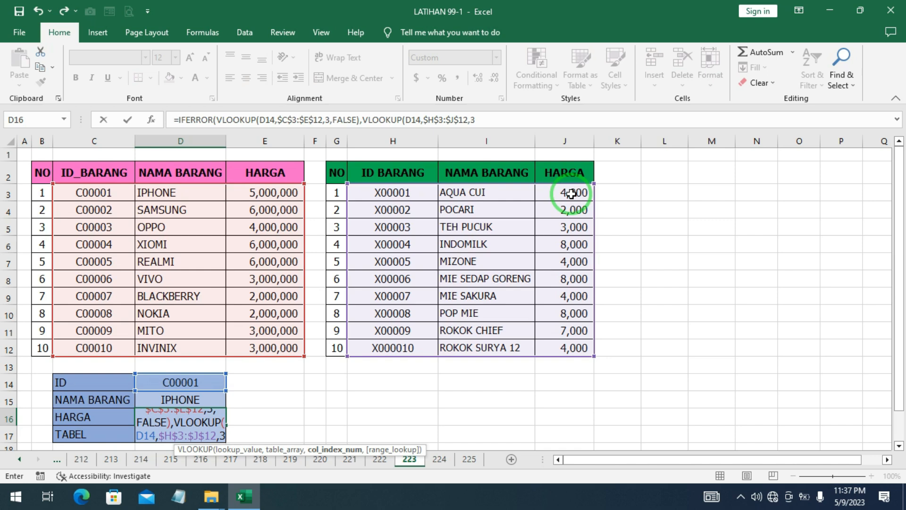
type(",")
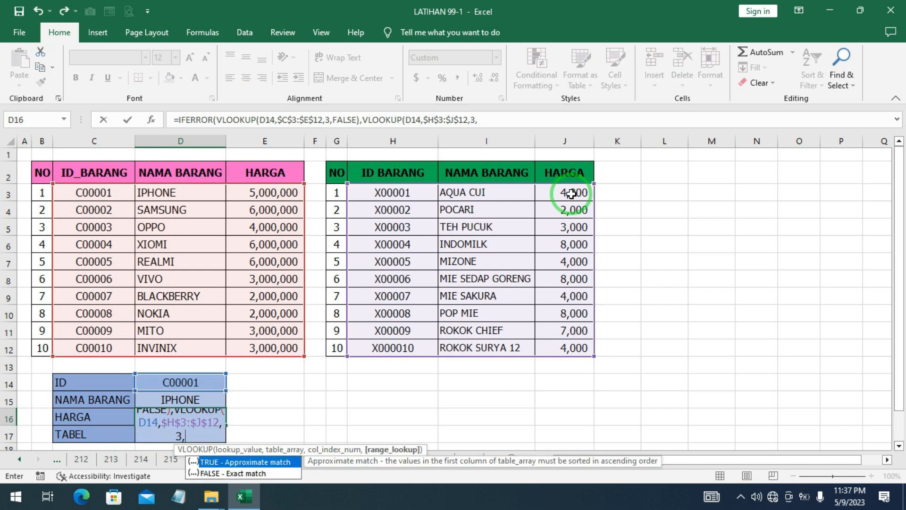
double_click(238, 475)
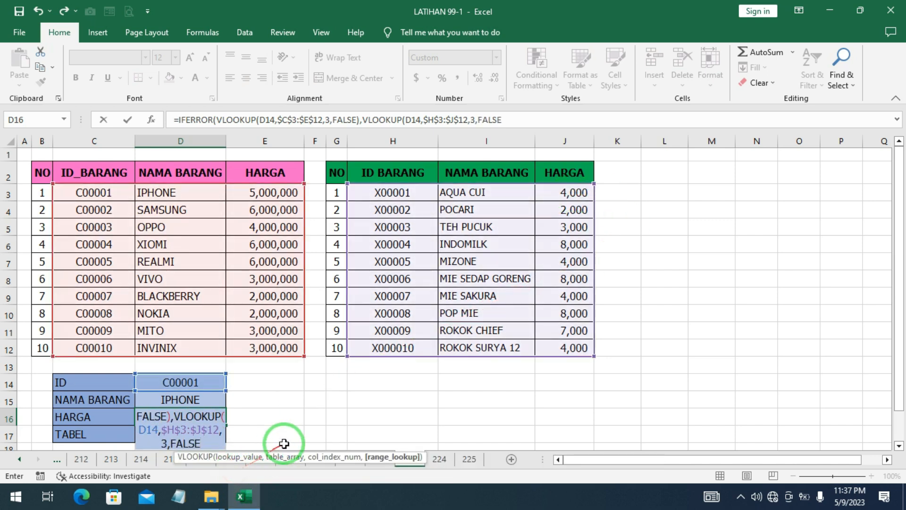
type(")")
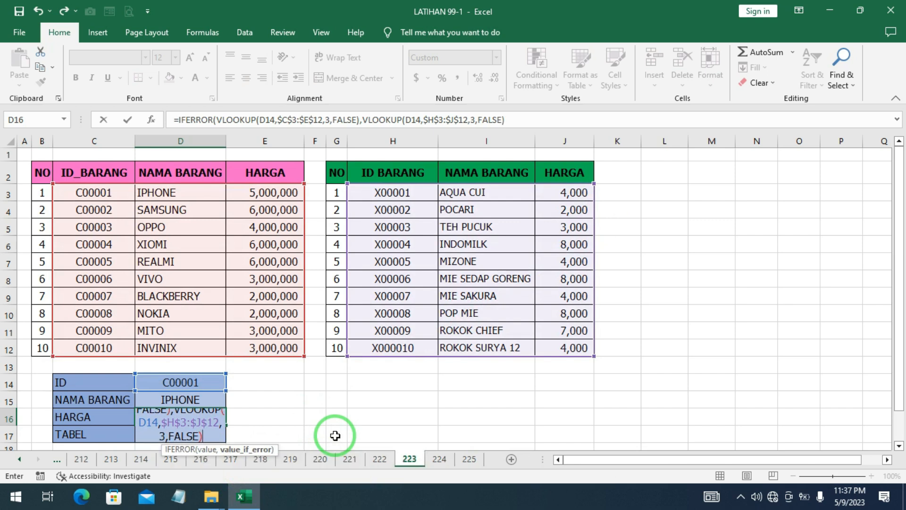
key("Return")
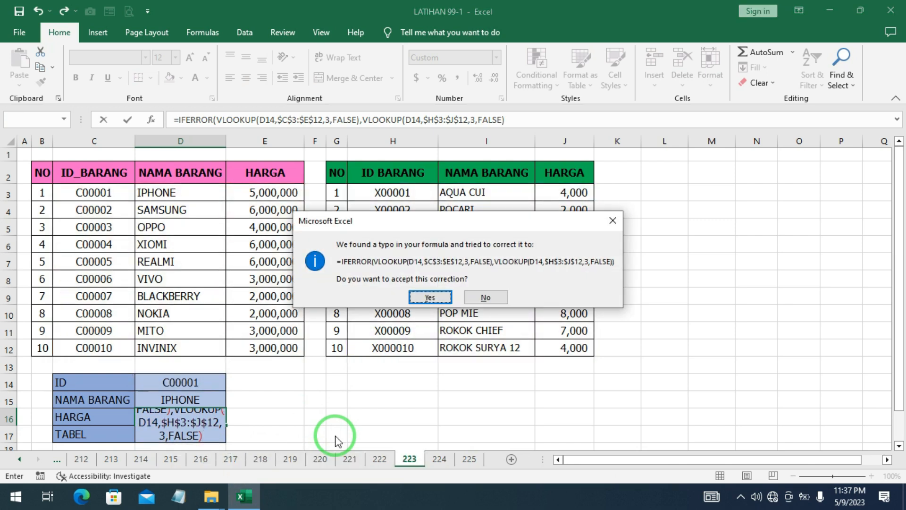
left_click(430, 297)
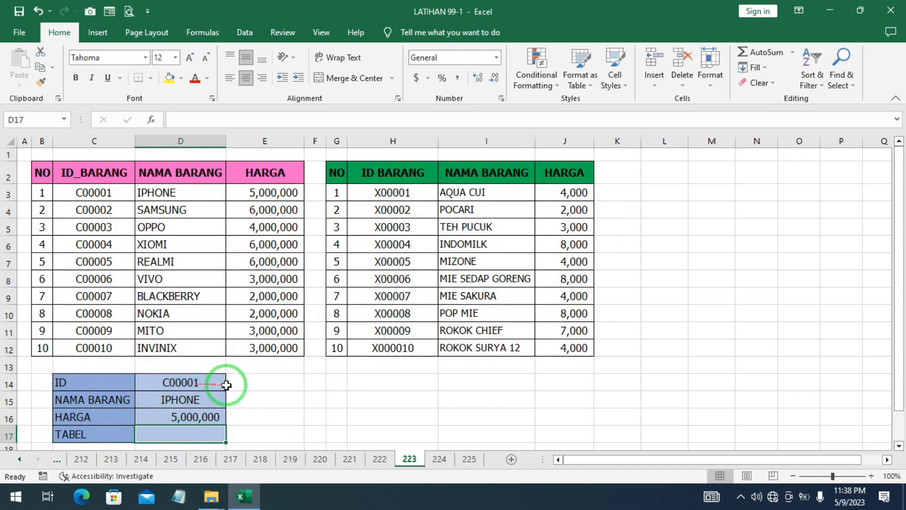
Change the ID in D14 to X00009 and check the looked-up HARGA cell
left_click(208, 385)
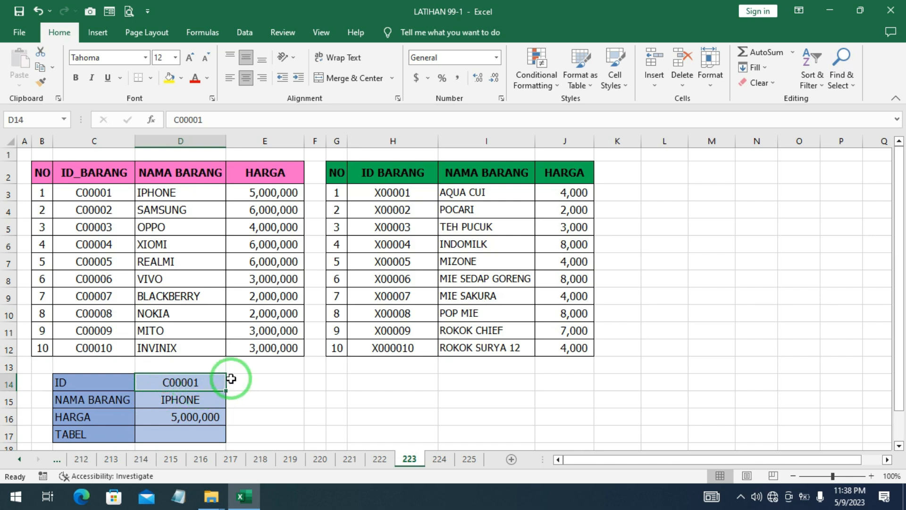
type("X")
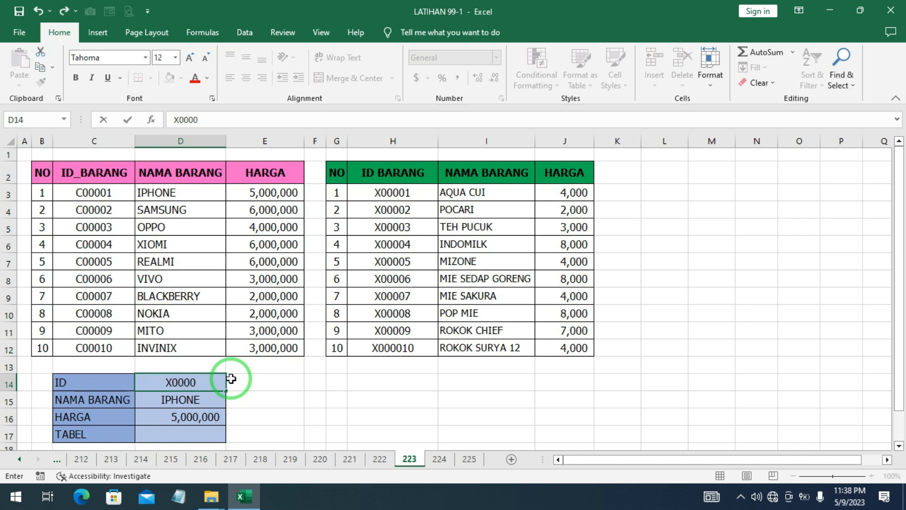
type("00009")
key("Return")
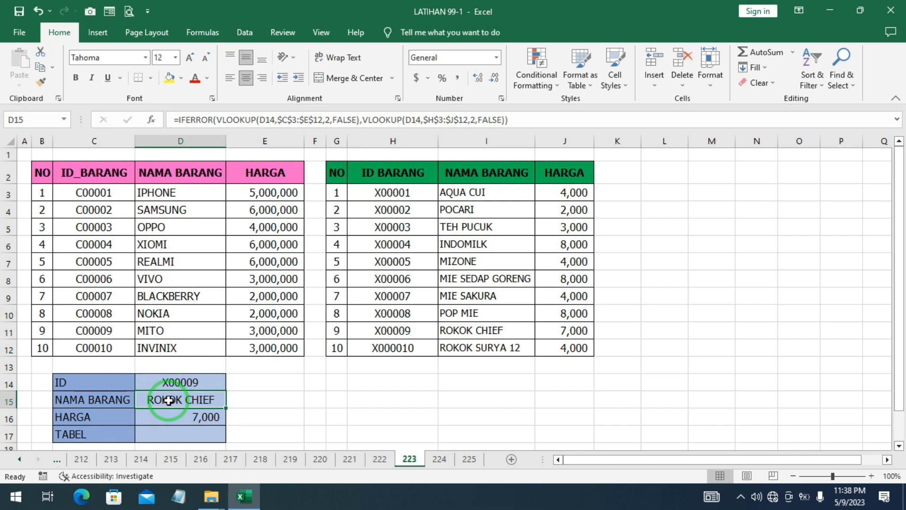
left_click(186, 418)
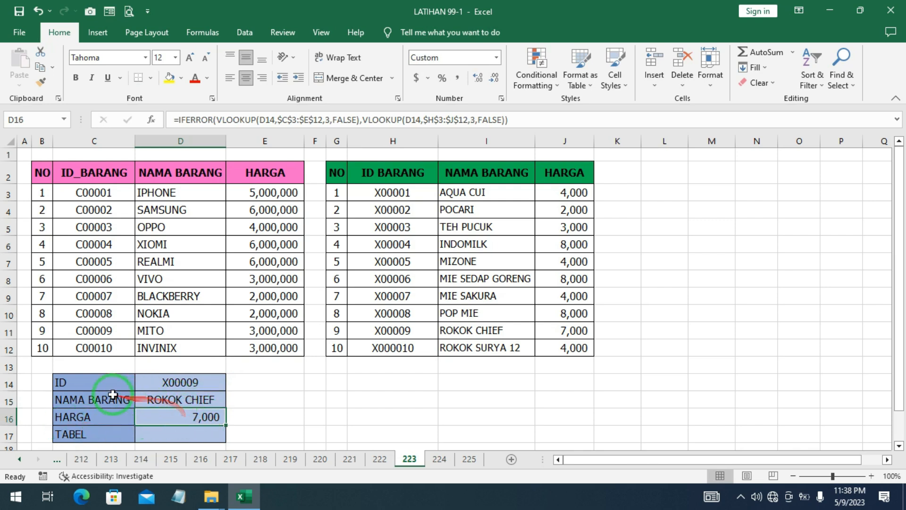
left_click(163, 388)
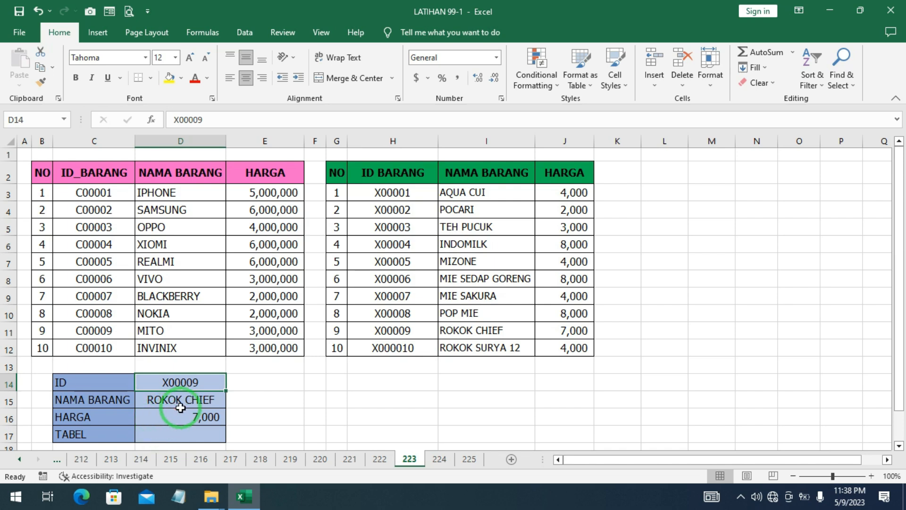
Start the TABEL formula in D17 with an IF whose logical test nests MATCH inside ISERROR
double_click(161, 429)
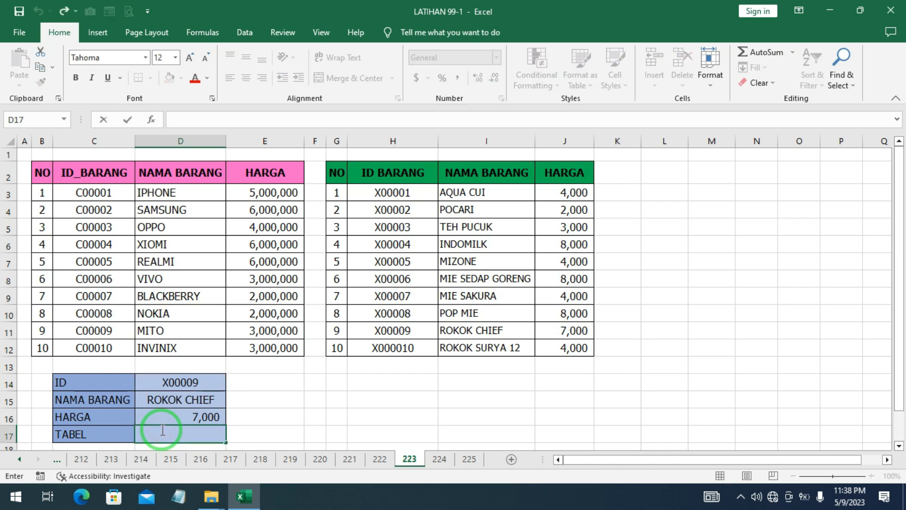
type("=IF")
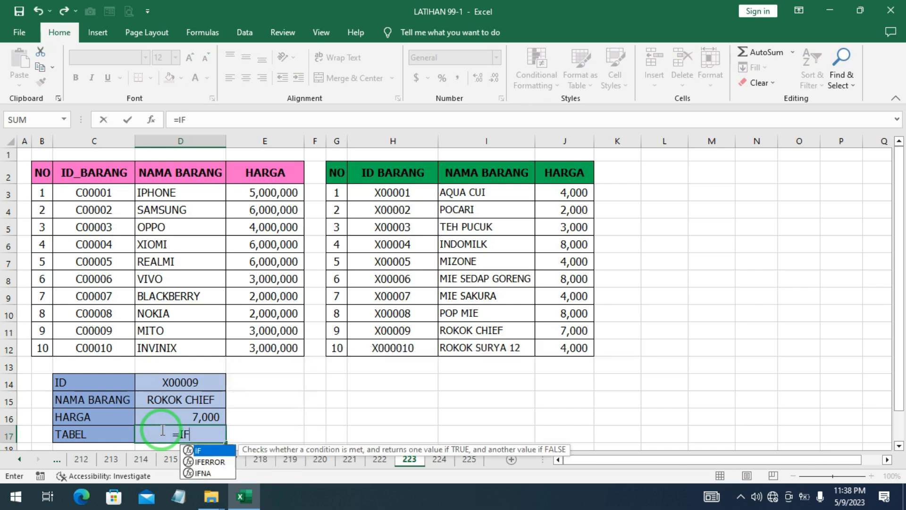
double_click(200, 450)
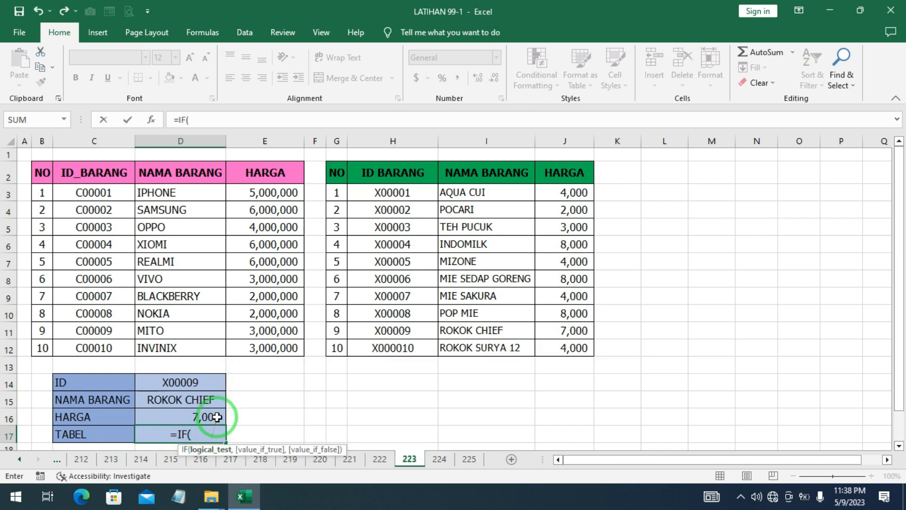
type("IS")
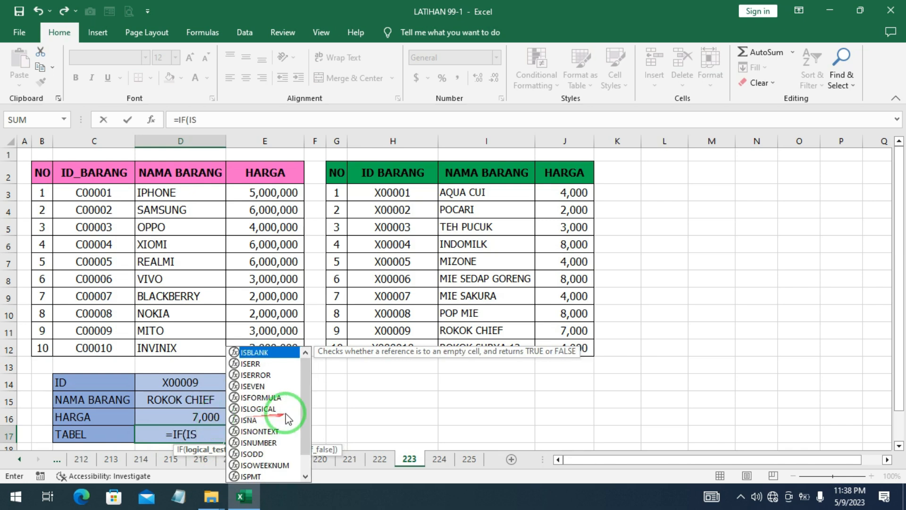
double_click(258, 376)
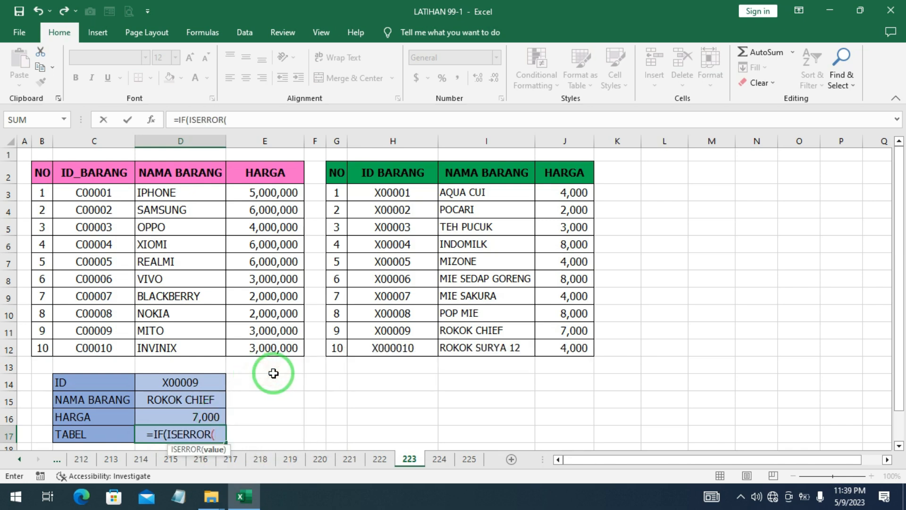
type("MAT")
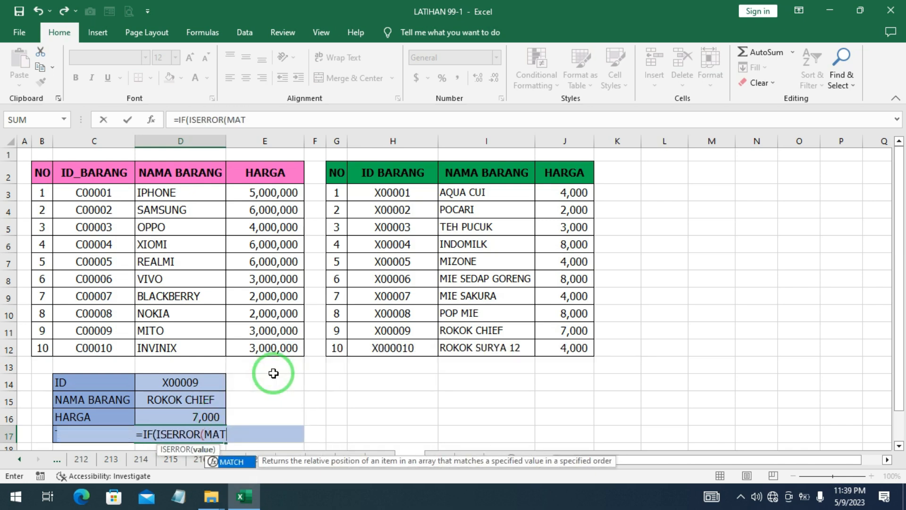
double_click(232, 462)
left_click(230, 459)
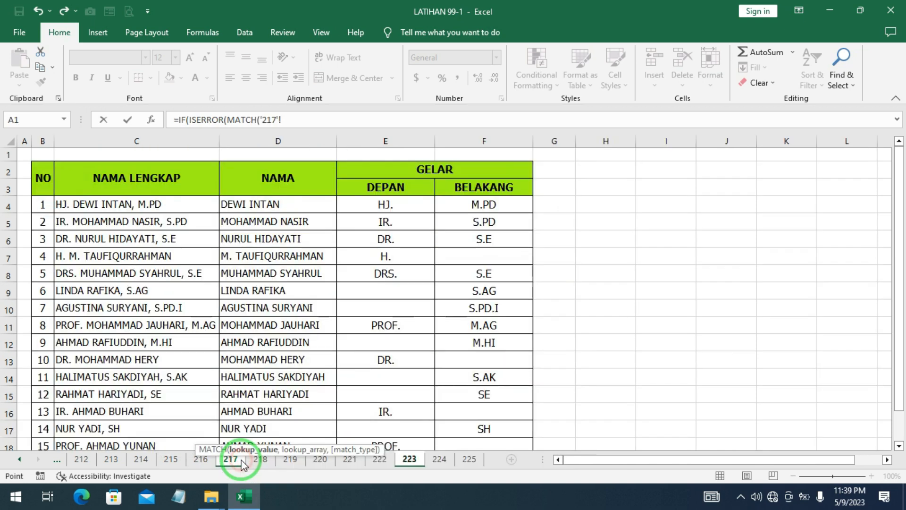
left_click(409, 459)
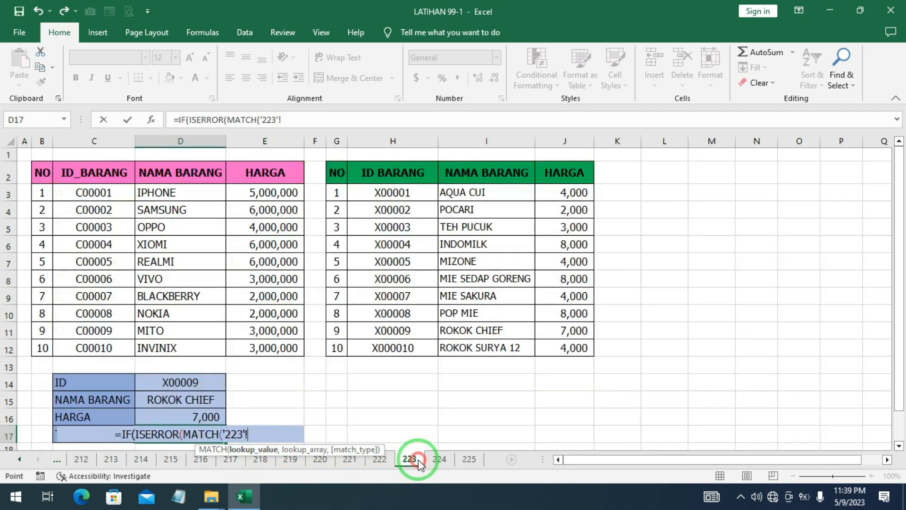
key("BackSpace")
key("BackSpace")
key("BackSpace")
key("BackSpace")
key("BackSpace")
key("BackSpace")
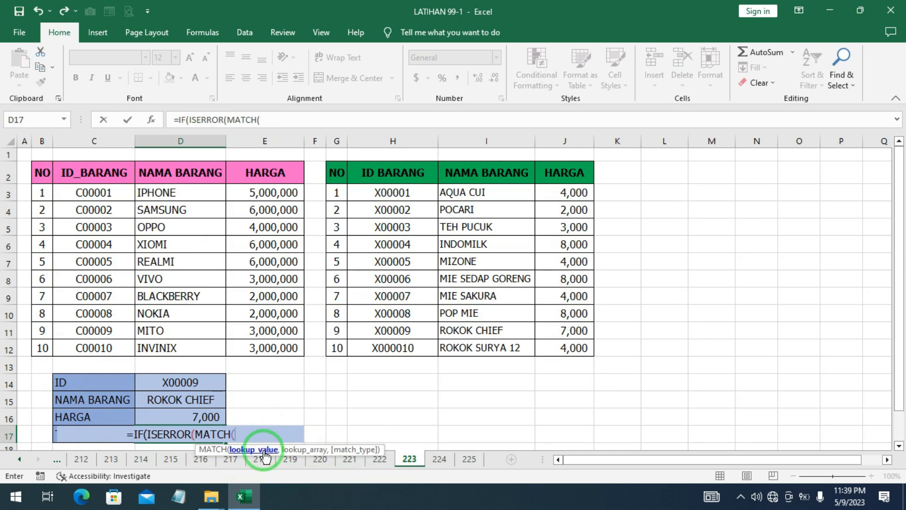
Complete the MATCH in D17 with D14 as lookup value, absolute range $C$3:$C$12 and exact match 0, closing MATCH and ISERROR
left_click(174, 382)
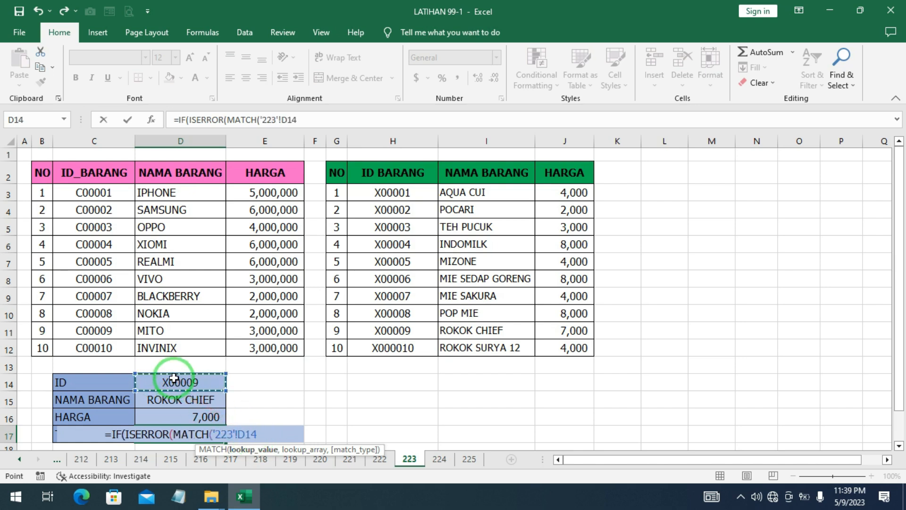
type(",")
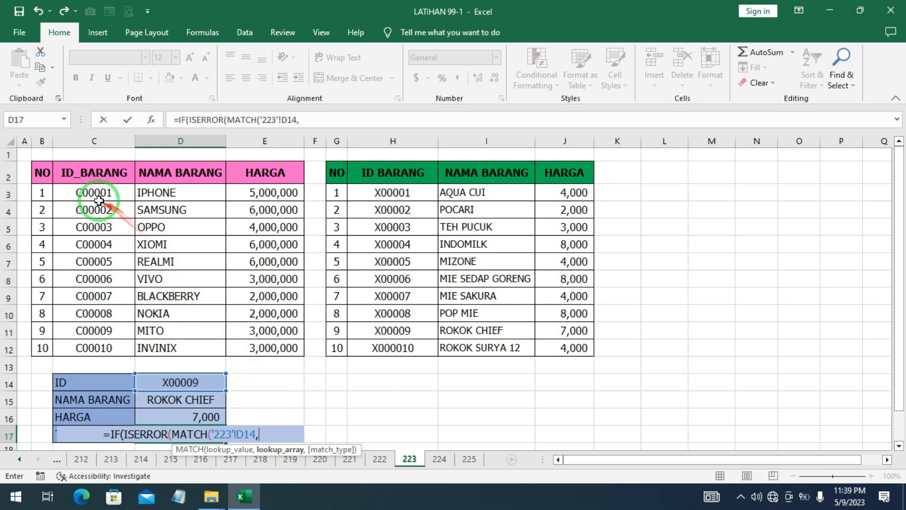
left_click_drag(98, 201, 101, 343)
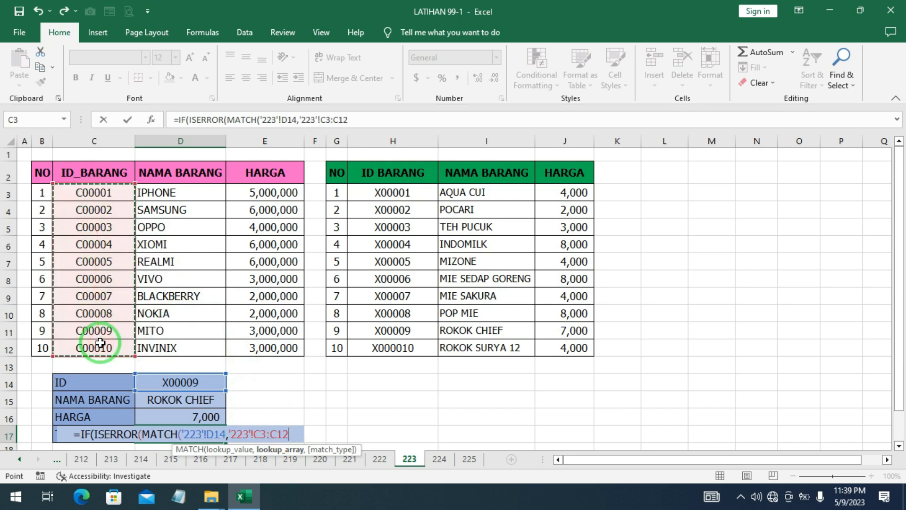
key("F4")
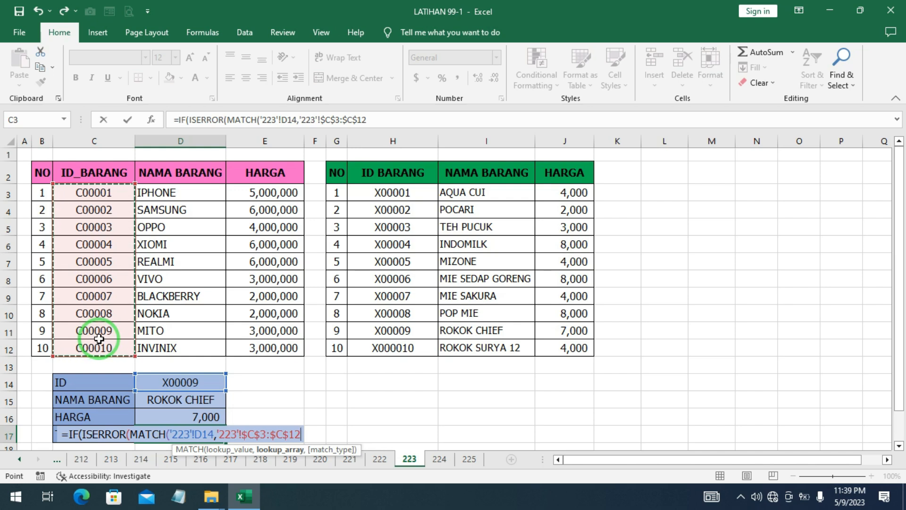
type(",")
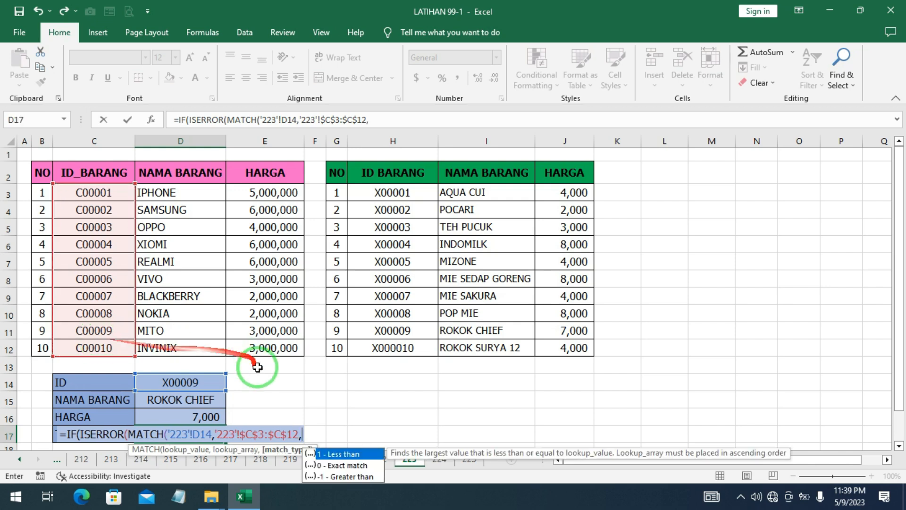
double_click(346, 470)
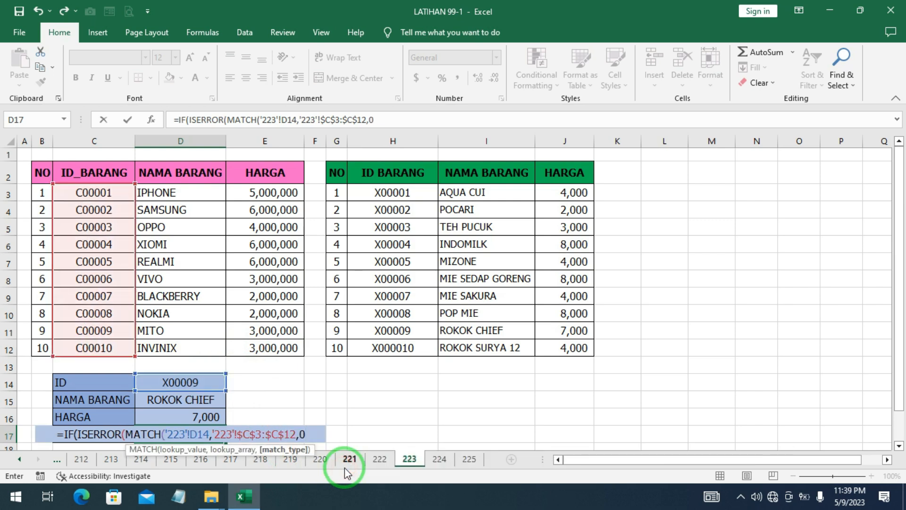
type("))")
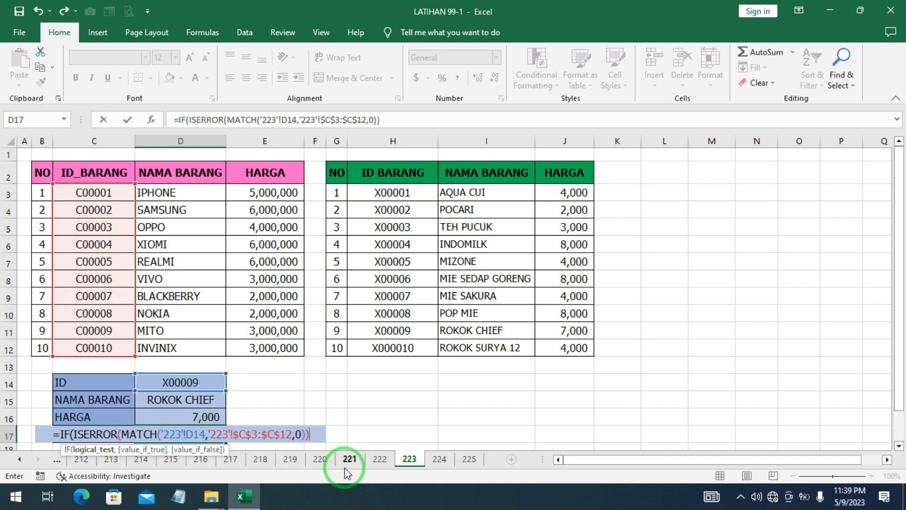
type(",\"")
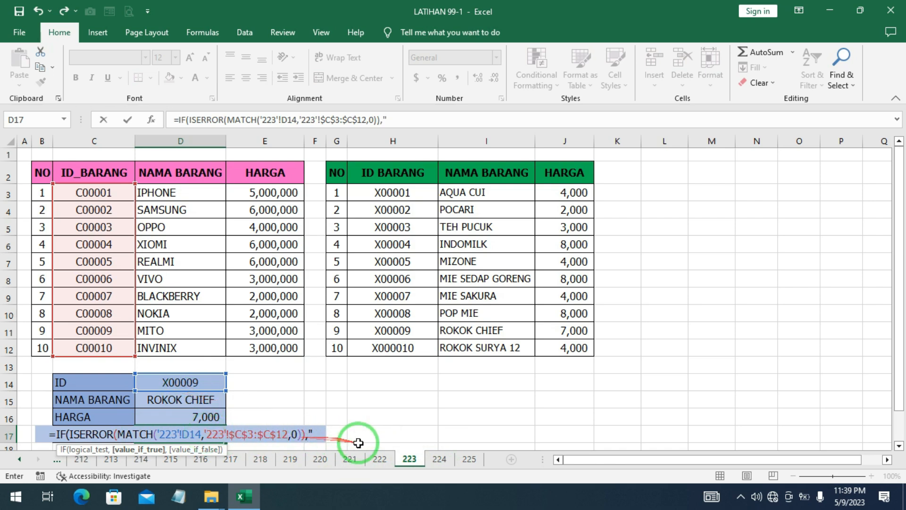
Enter "TABEL 2" as the value-if-true argument of the IF formula in D17
type("TABEL 2")
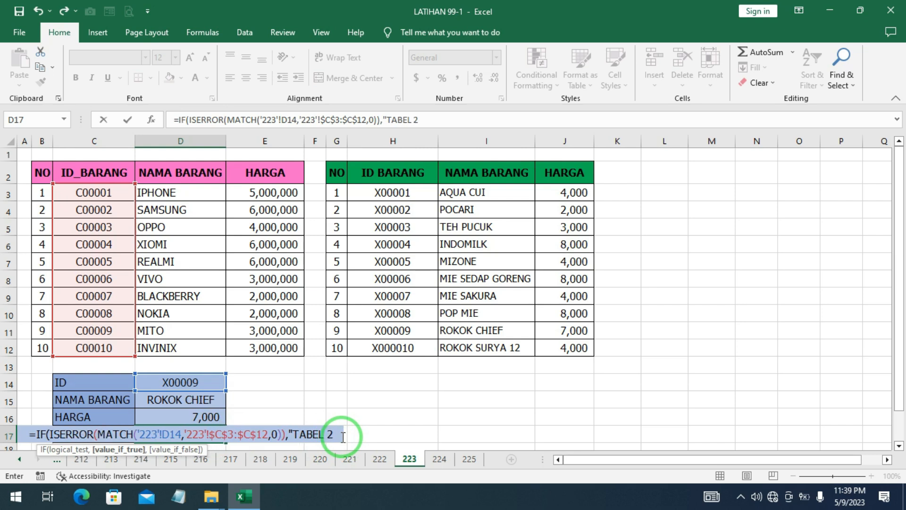
type("\",")
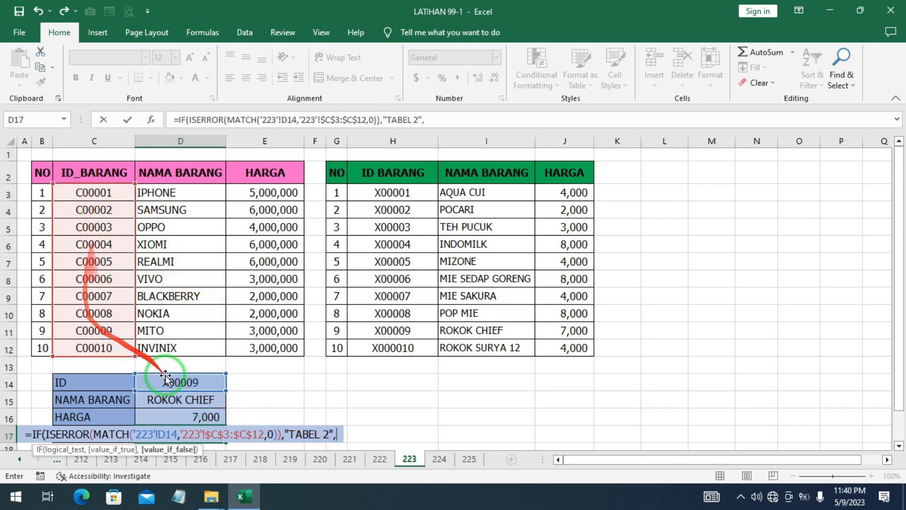
Enter "TABEL 1" as the value-if-false argument, commit the D17 formula and review it
type("\"TAB")
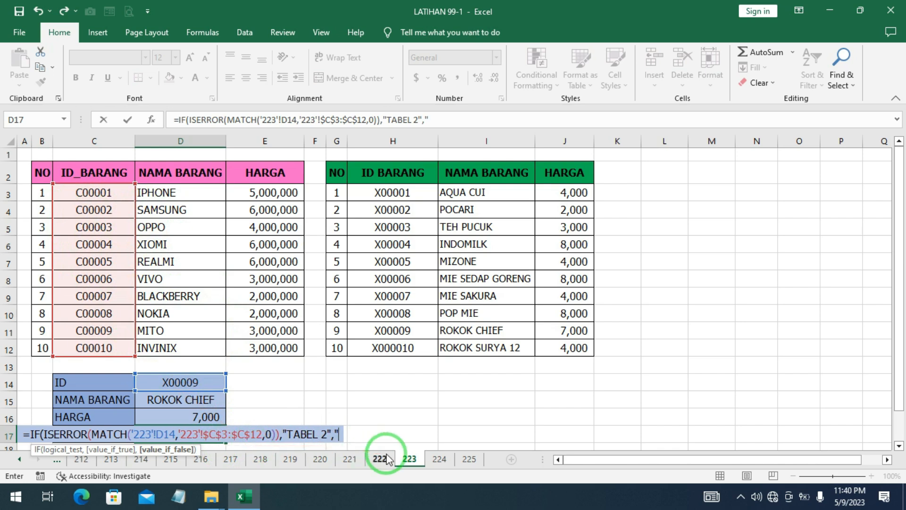
type("E")
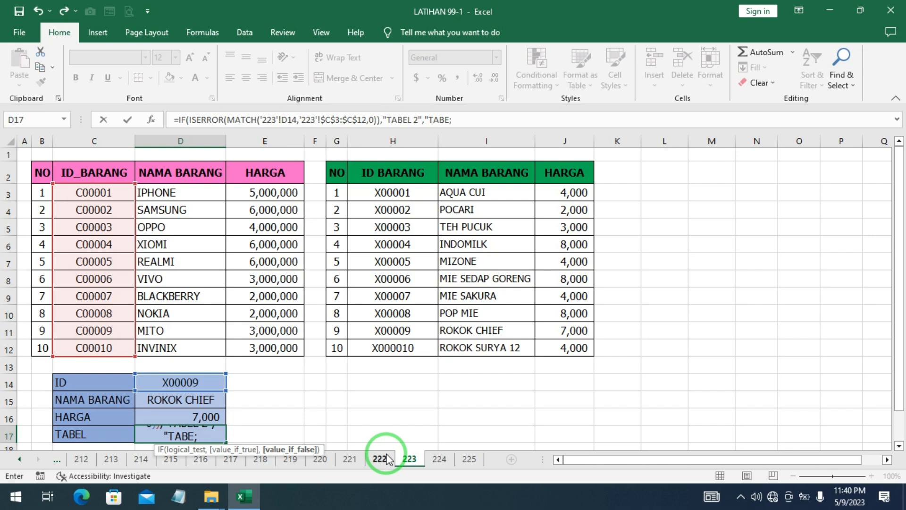
type("L 1\")")
key("Return")
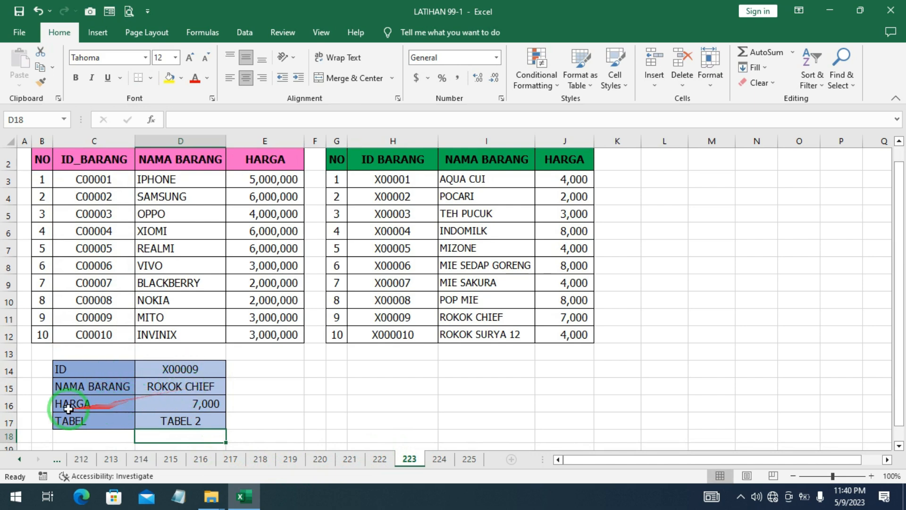
left_click(213, 420)
scroll(234, 419, "up", 1)
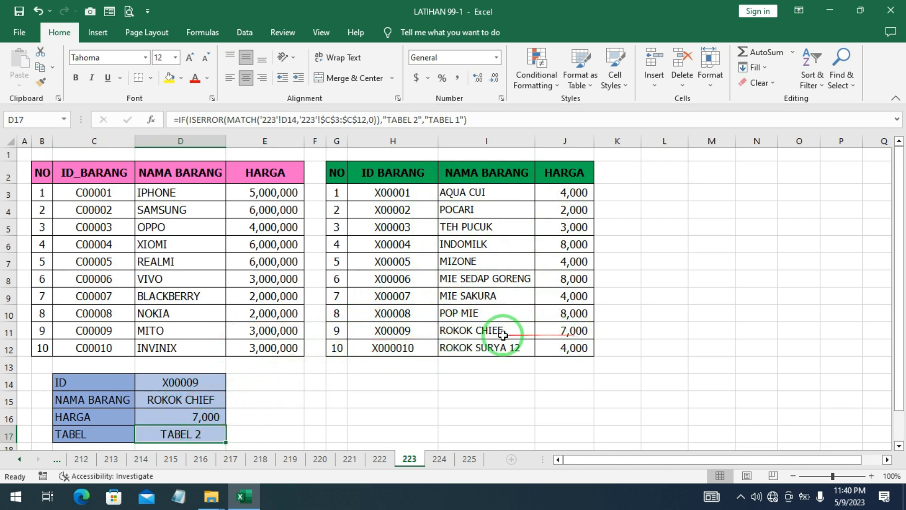
Change the ID in D14 to C00007 and check the TABEL cell
left_click(176, 381)
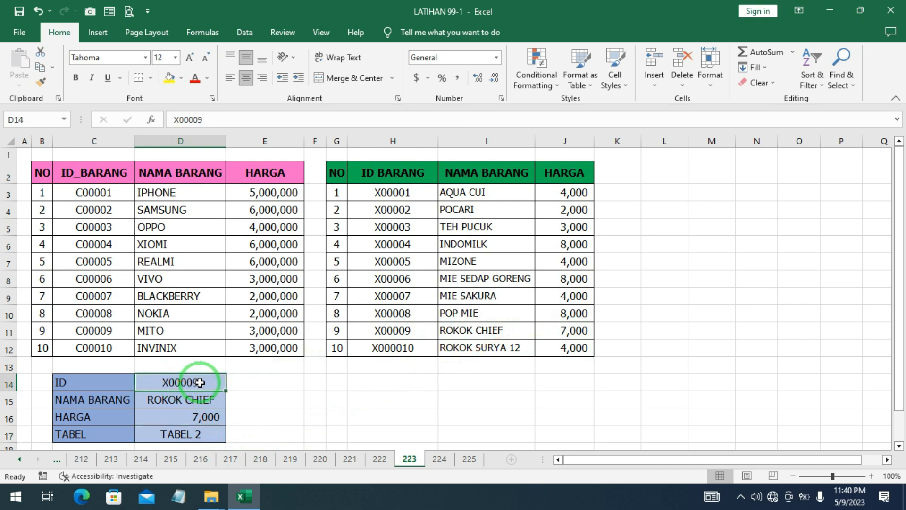
type("C")
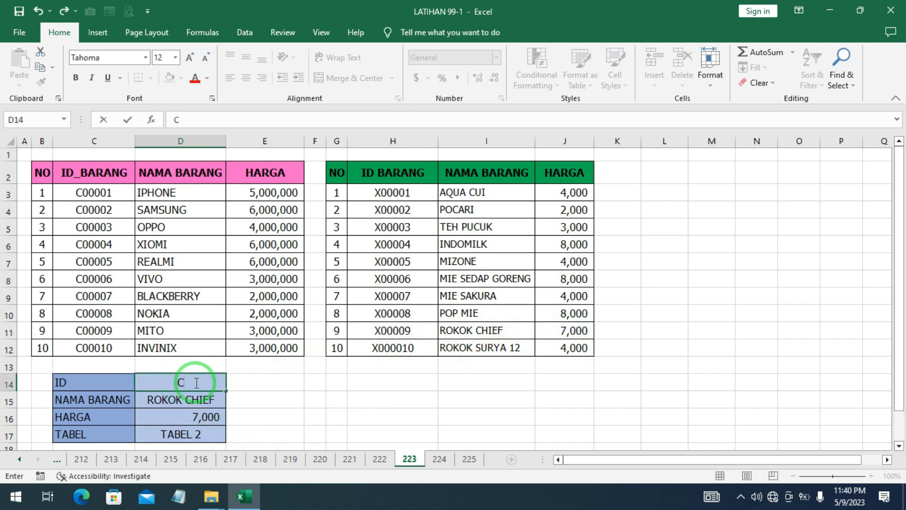
type("00007")
key("Return")
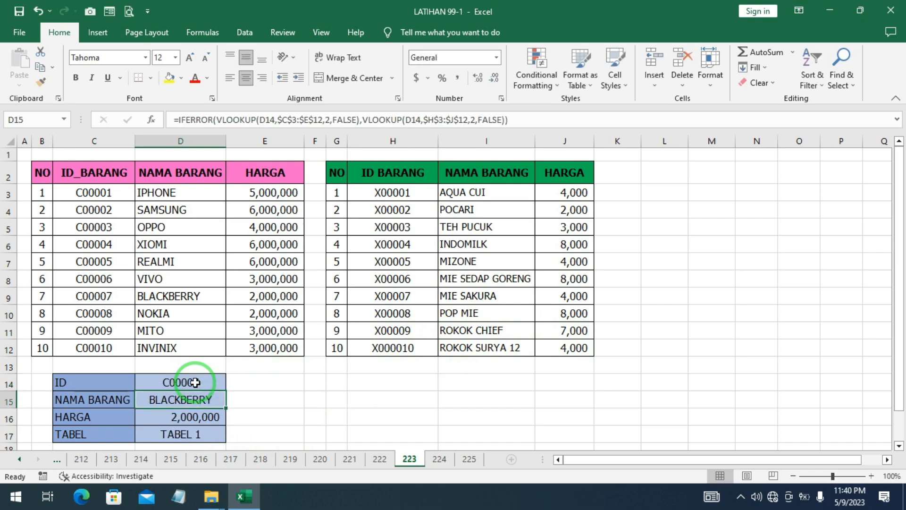
left_click(206, 434)
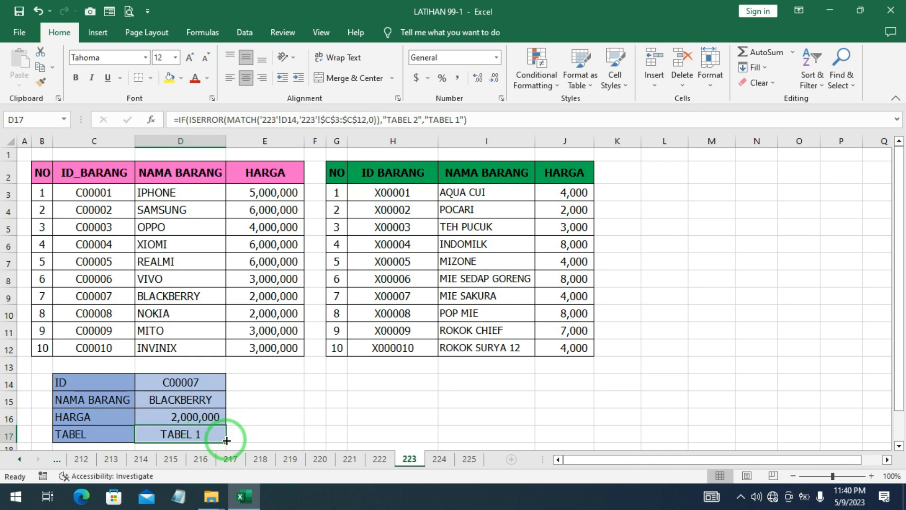